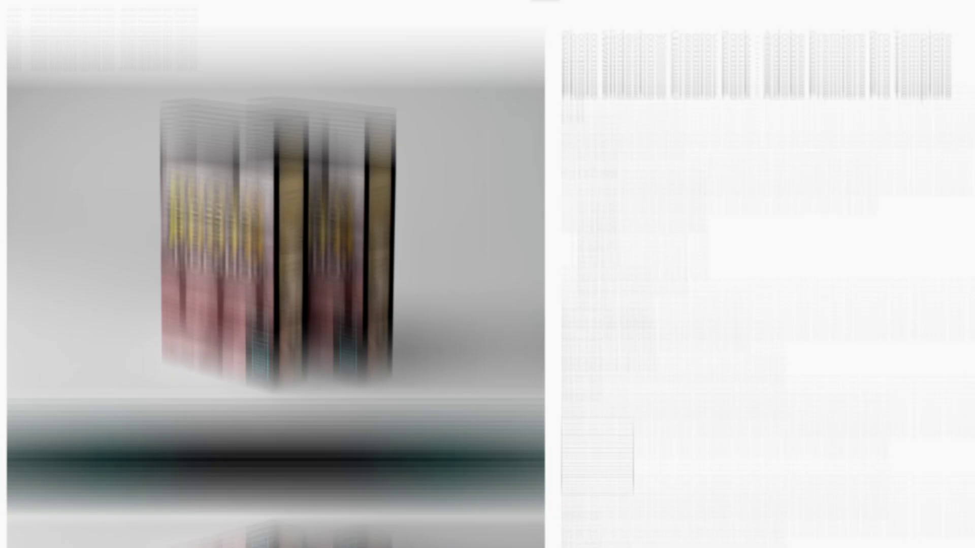
Scroll the product page down to the New! View Master Slides banner and preview.
{"action": "scroll", "coordinate": [488, 274], "scroll_direction": "down", "scroll_amount": 6}
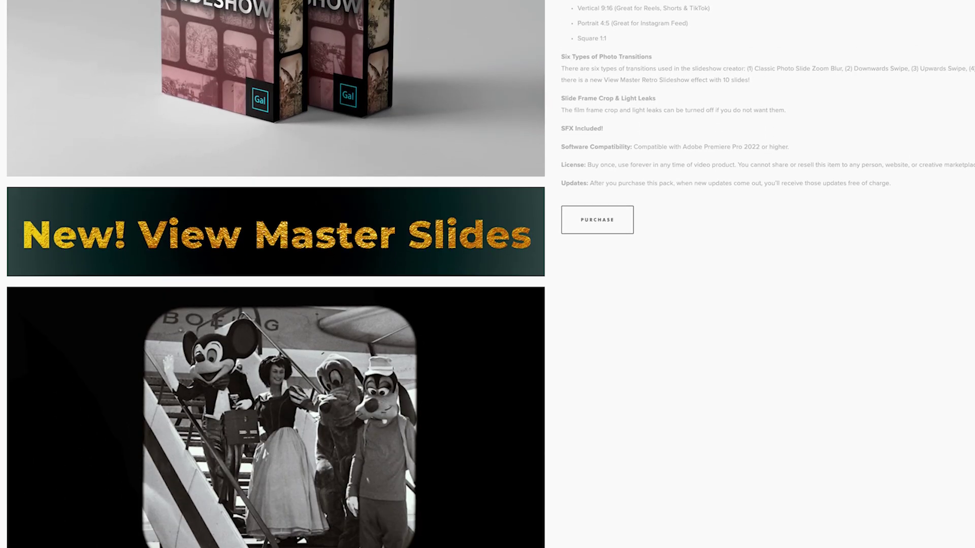
{"action": "scroll", "coordinate": [274, 274], "scroll_direction": "down", "scroll_amount": 5}
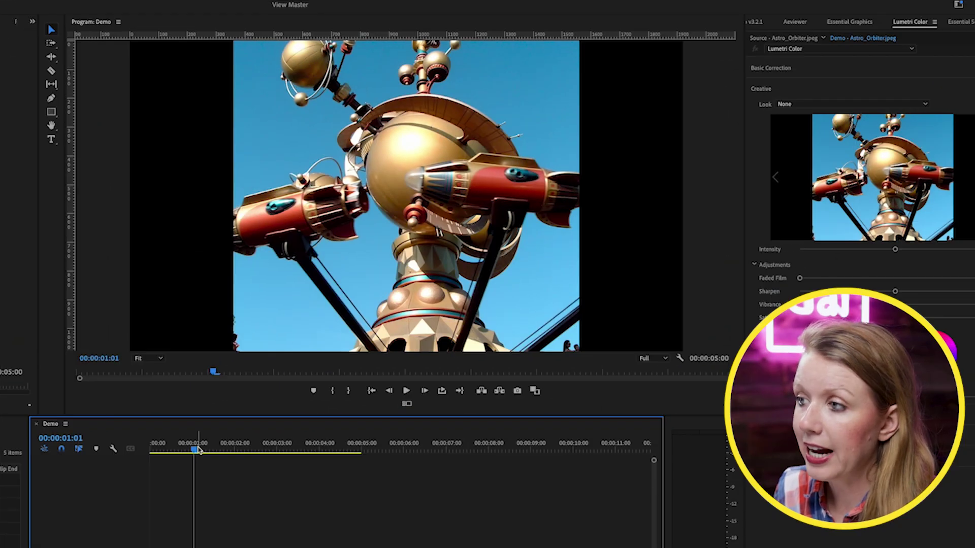
{"action": "mouse_move", "coordinate": [199, 449]}
{"action": "left_mouse_down"}
{"action": "mouse_move", "coordinate": [222, 448]}
{"action": "mouse_move", "coordinate": [195, 449]}
{"action": "left_mouse_up"}
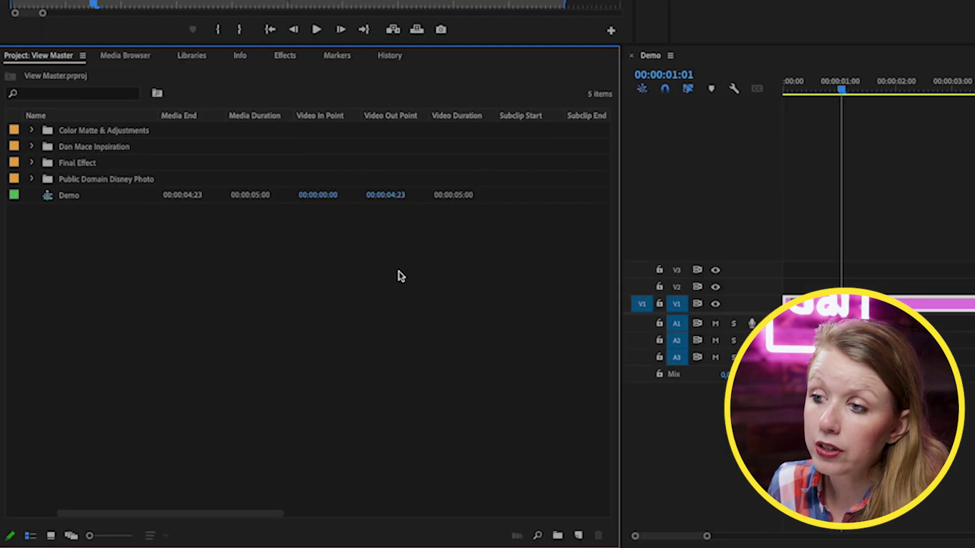
Create a black 1920×1080 Color Matte and place it on V4 above Astro_Orbiter.jpeg.
{"action": "right_click", "coordinate": [398, 275]}
{"action": "mouse_move", "coordinate": [463, 343]}
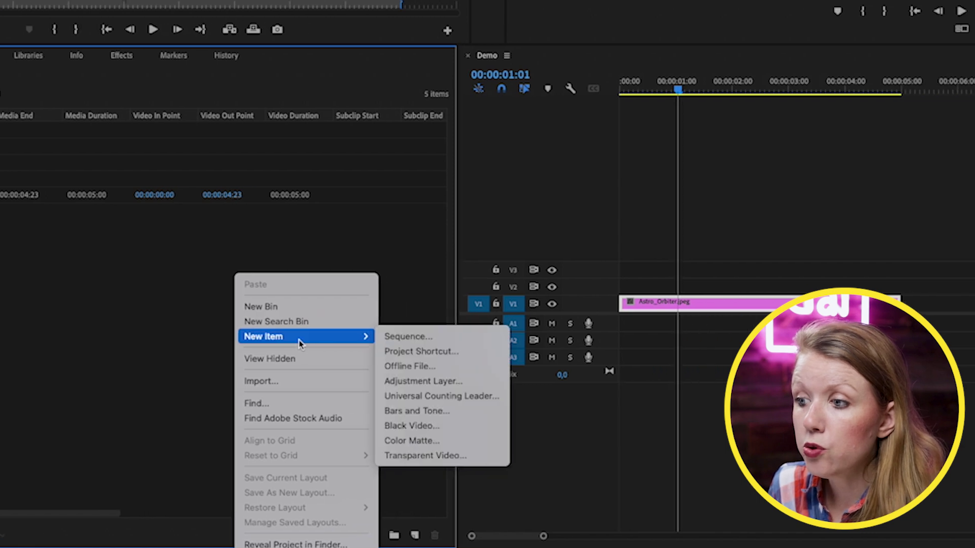
{"action": "left_click", "coordinate": [454, 441]}
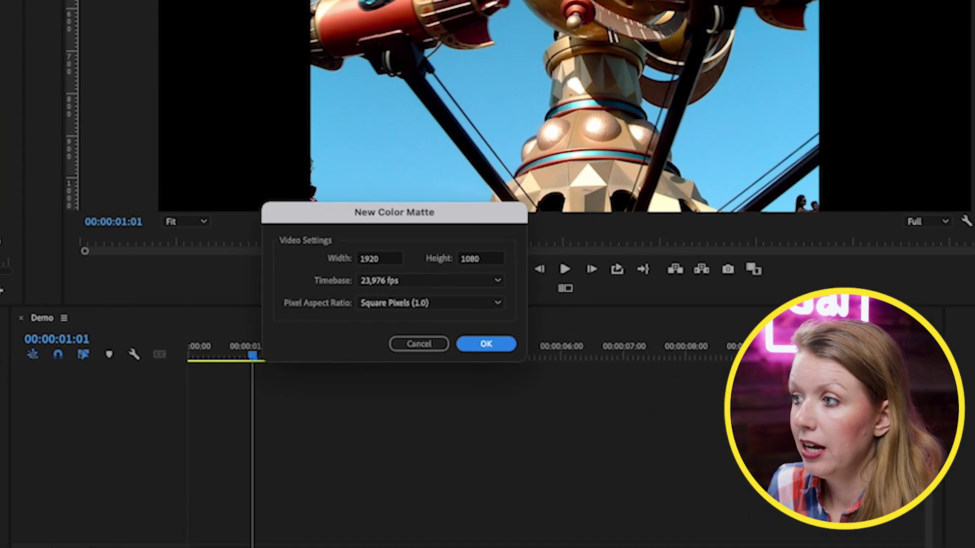
{"action": "left_click", "coordinate": [486, 344]}
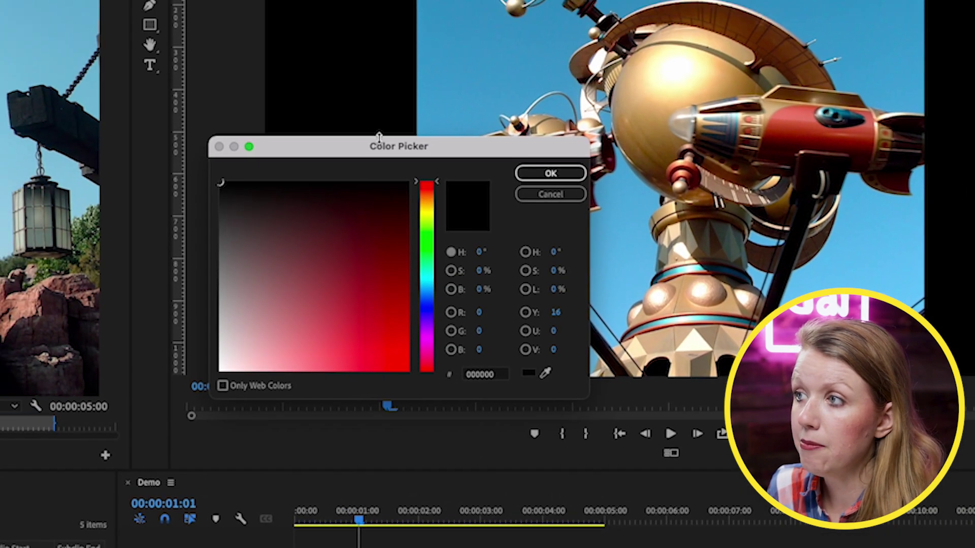
{"action": "left_click", "coordinate": [560, 173]}
{"action": "left_click_drag", "start_coordinate": [41, 332], "coordinate": [389, 385]}
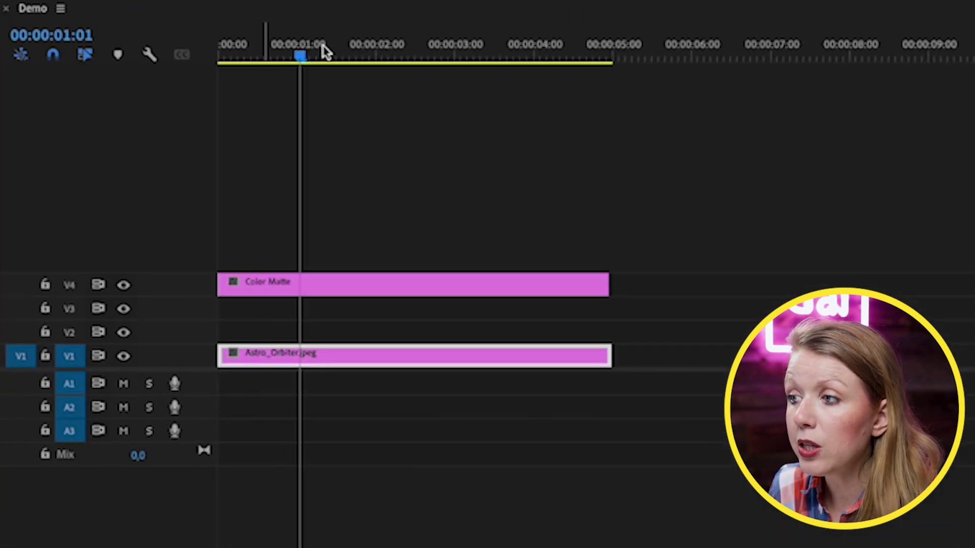
Cut both the photo and matte clips at 00:00:02:00.
{"action": "left_click", "coordinate": [76, 34]}
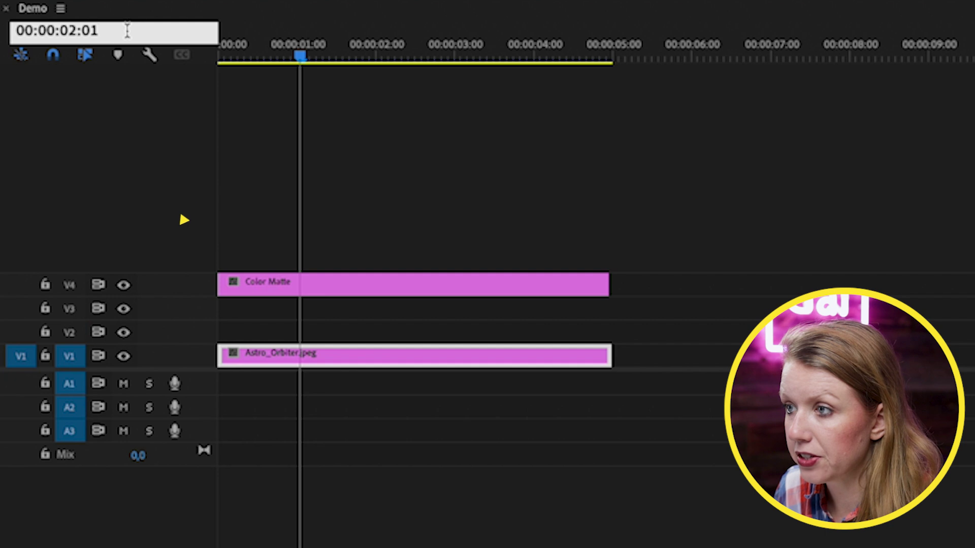
{"action": "key", "text": "Return"}
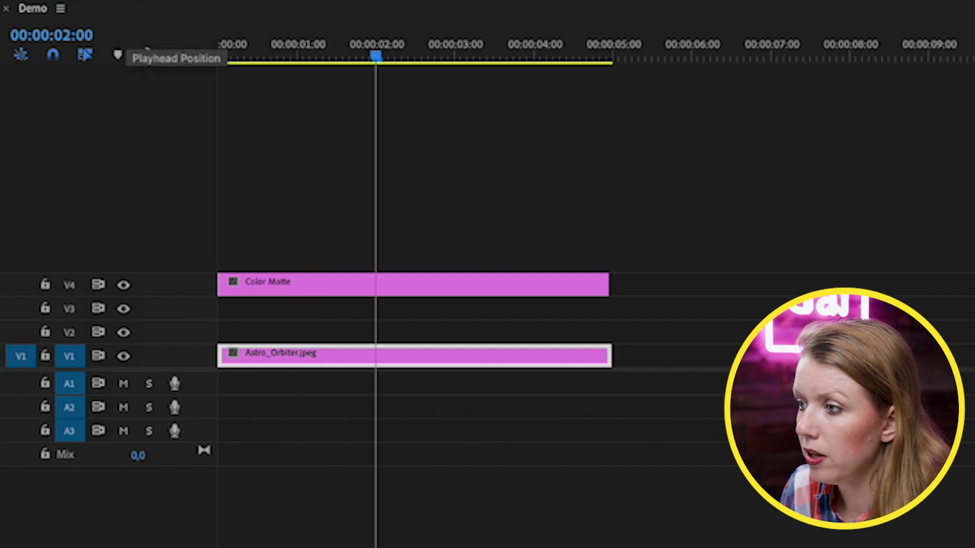
{"action": "key", "text": "c"}
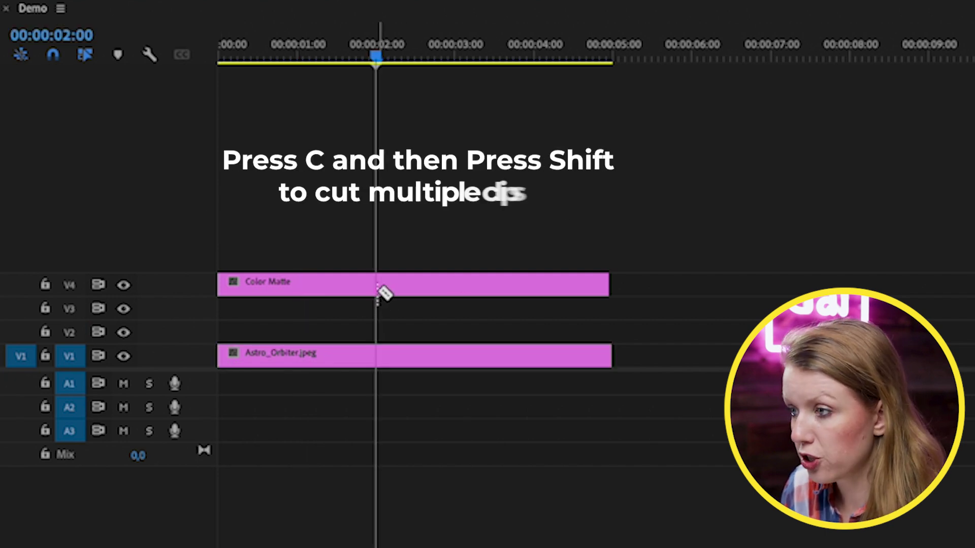
{"action": "left_click", "coordinate": [384, 285], "text": "shift"}
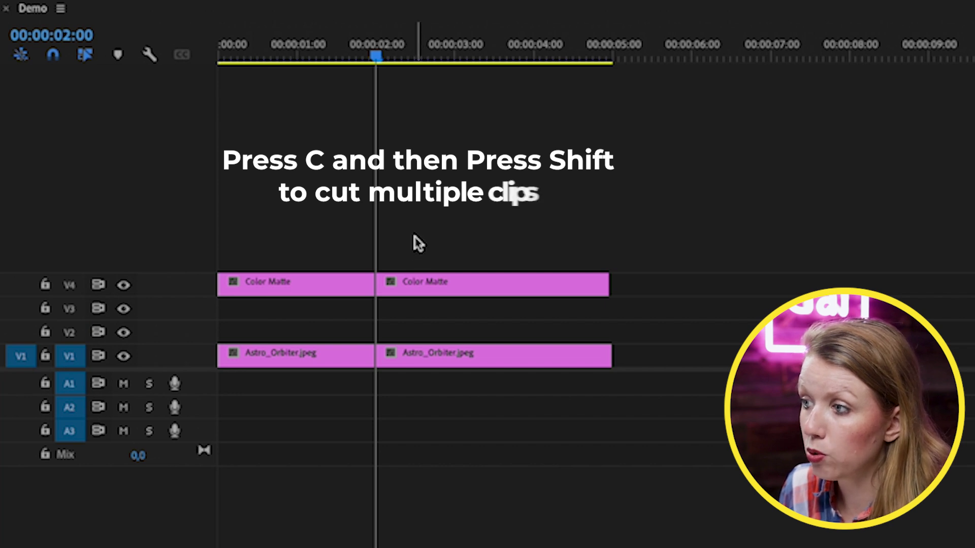
Delete both clip parts after two seconds and move the Color Matte down to V2.
{"action": "left_click_drag", "start_coordinate": [413, 236], "coordinate": [451, 418]}
{"action": "key", "text": "Delete"}
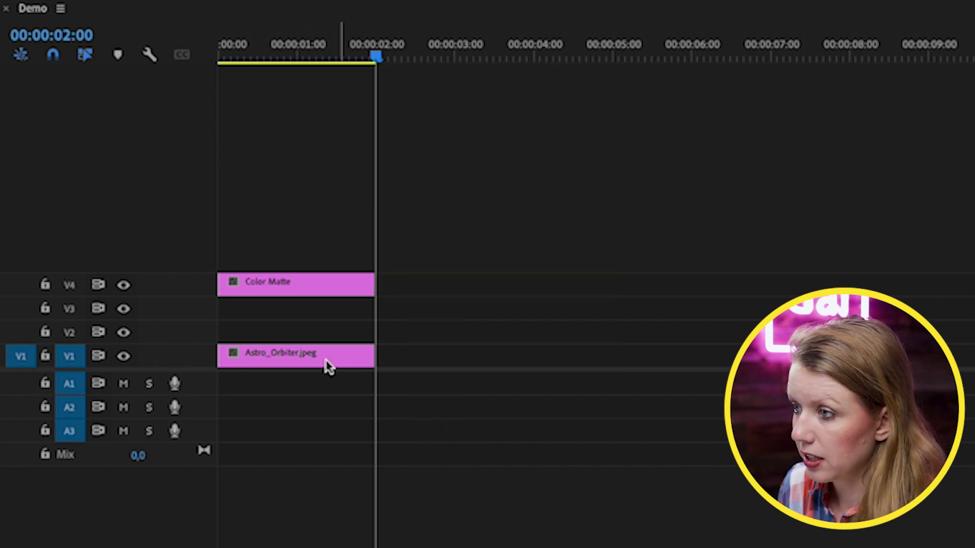
{"action": "left_click_drag", "start_coordinate": [315, 297], "coordinate": [304, 333]}
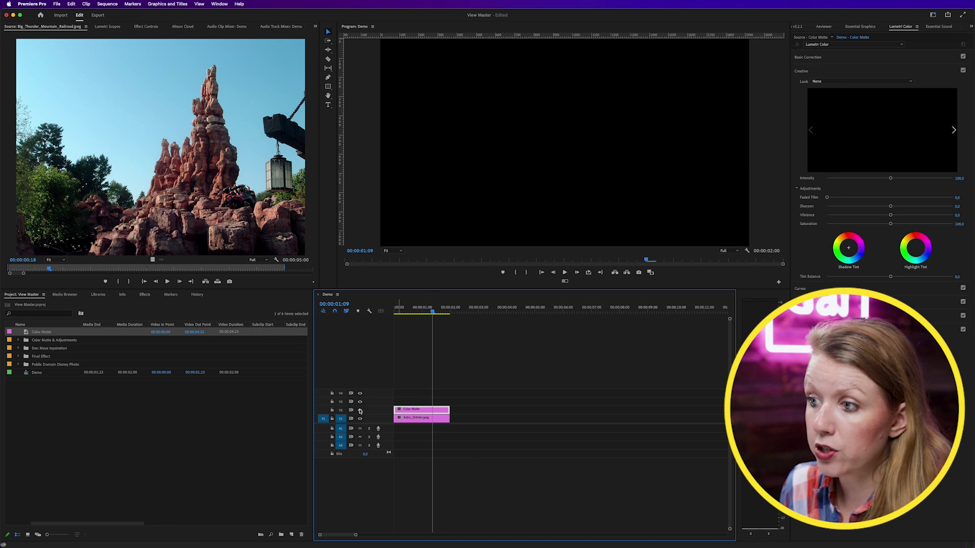
Add a 4-point polygon mask to the Color Matte's Opacity.
{"action": "left_click", "coordinate": [360, 410]}
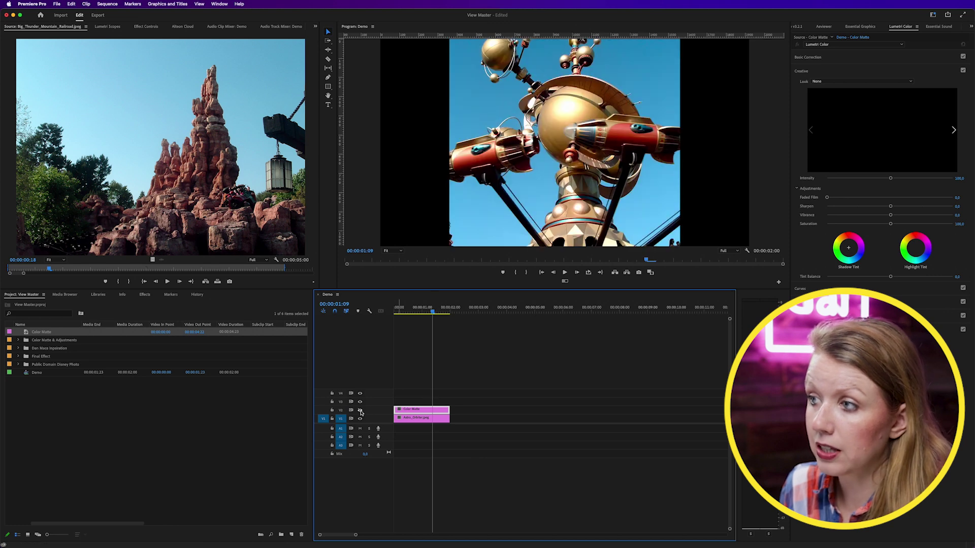
{"action": "left_click", "coordinate": [360, 410]}
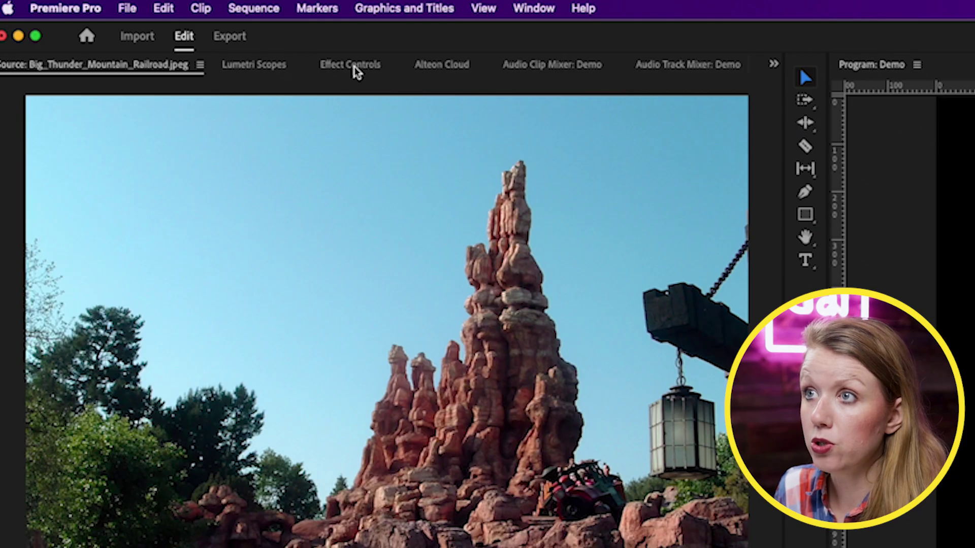
{"action": "left_click", "coordinate": [360, 70]}
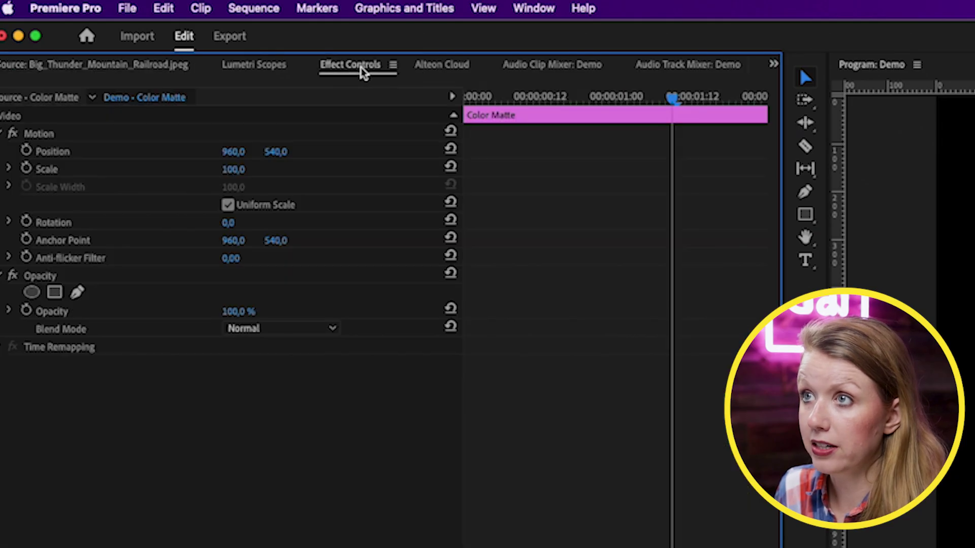
{"action": "left_click", "coordinate": [54, 293]}
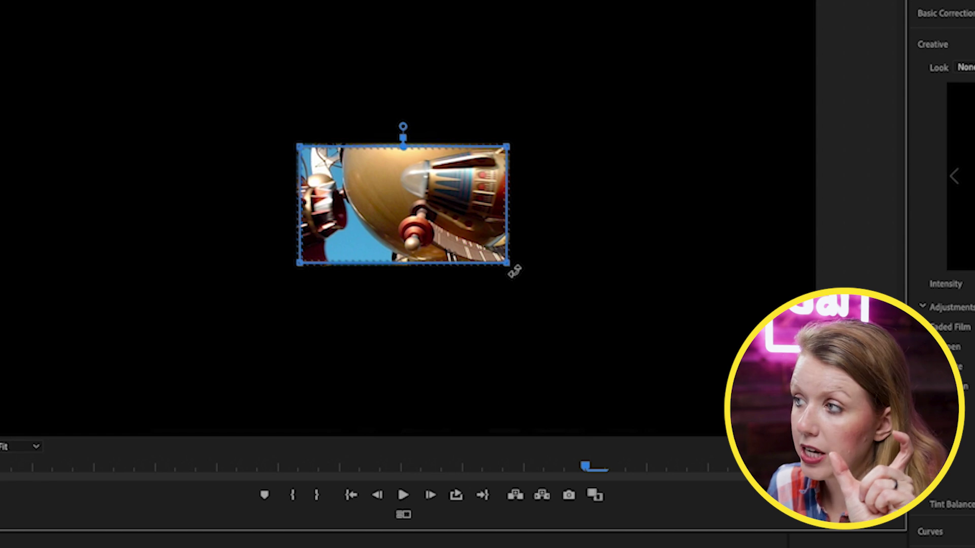
Resize the mask into a taller, near-square window over the photo.
{"action": "left_click_drag", "start_coordinate": [514, 272], "coordinate": [559, 320]}
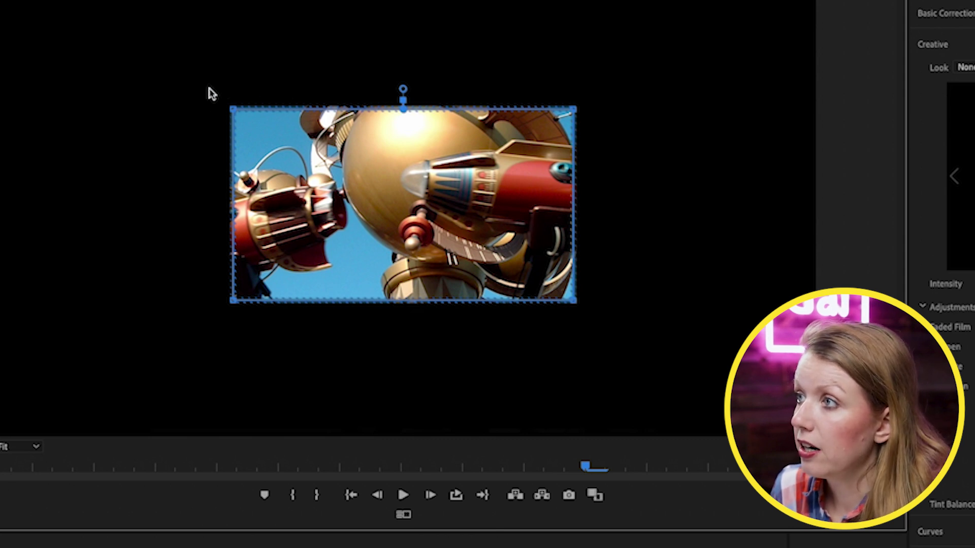
{"action": "left_click_drag", "start_coordinate": [203, 80], "coordinate": [625, 138]}
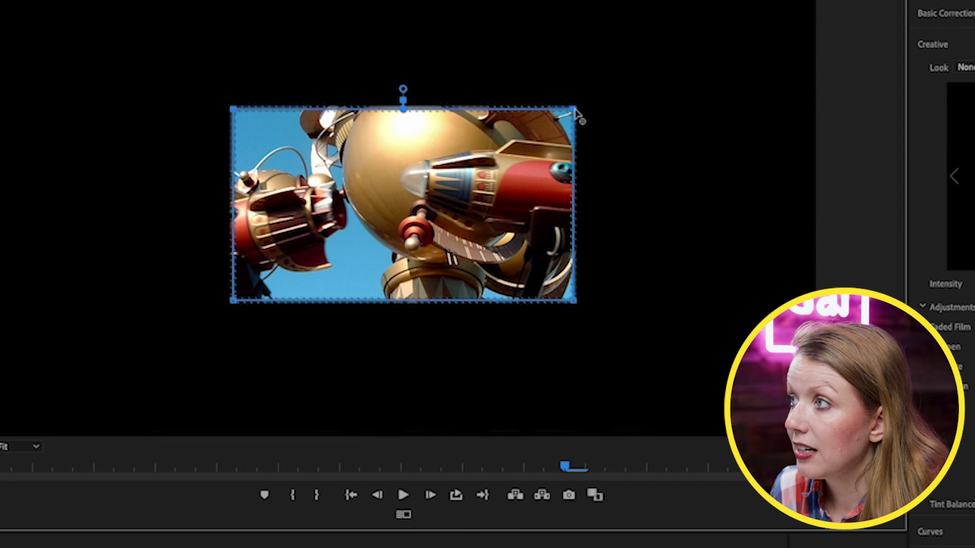
{"action": "left_click_drag", "start_coordinate": [574, 113], "coordinate": [571, 51]}
{"action": "left_click_drag", "start_coordinate": [600, 329], "coordinate": [238, 363]}
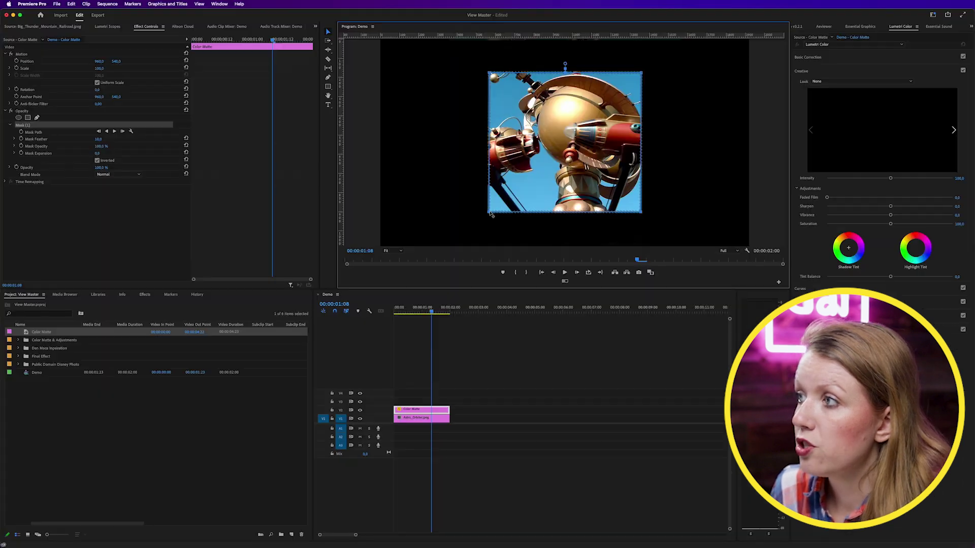
Raise the mask expansion to 60 so the window's corners turn rounded.
{"action": "scroll", "coordinate": [429, 358], "scroll_direction": "right", "scroll_amount": 2}
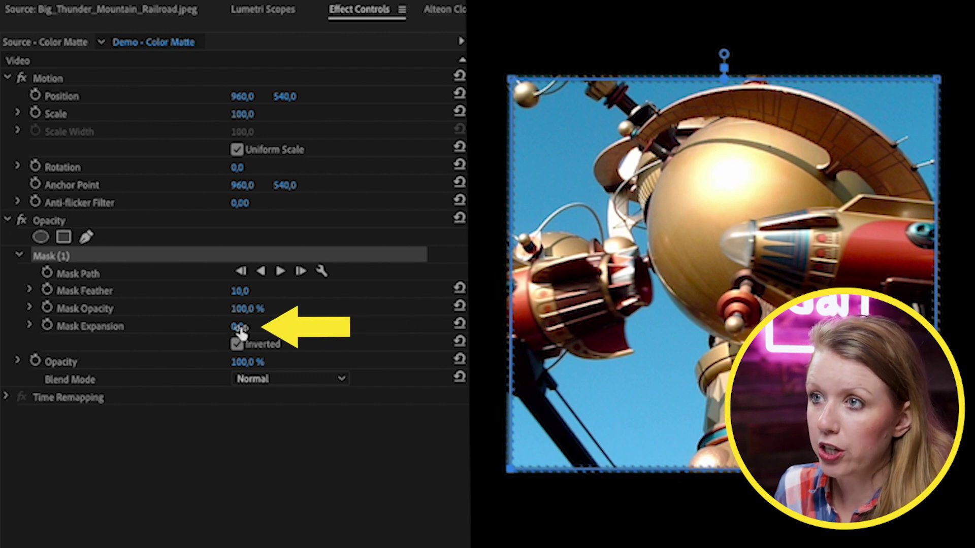
{"action": "left_click_drag", "start_coordinate": [242, 332], "coordinate": [273, 329]}
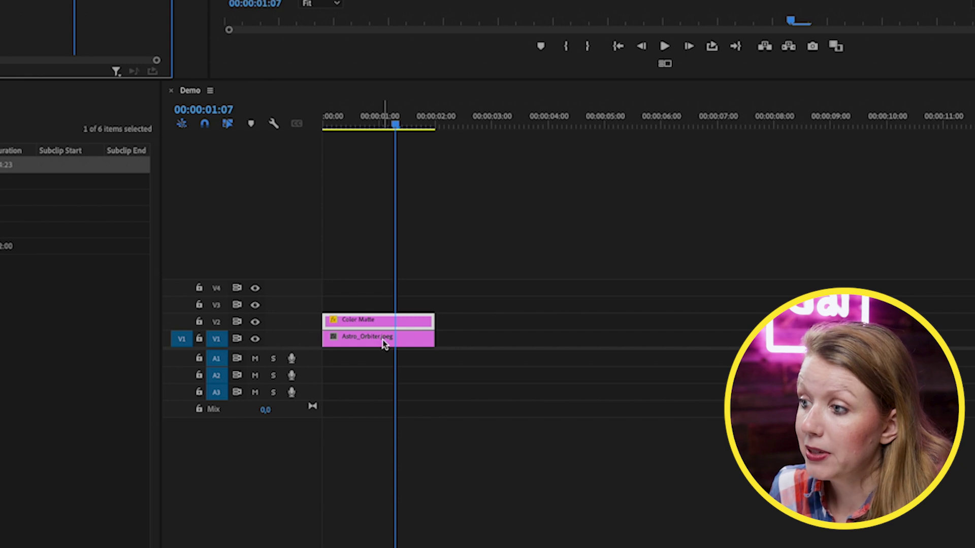
{"action": "left_click", "coordinate": [388, 338]}
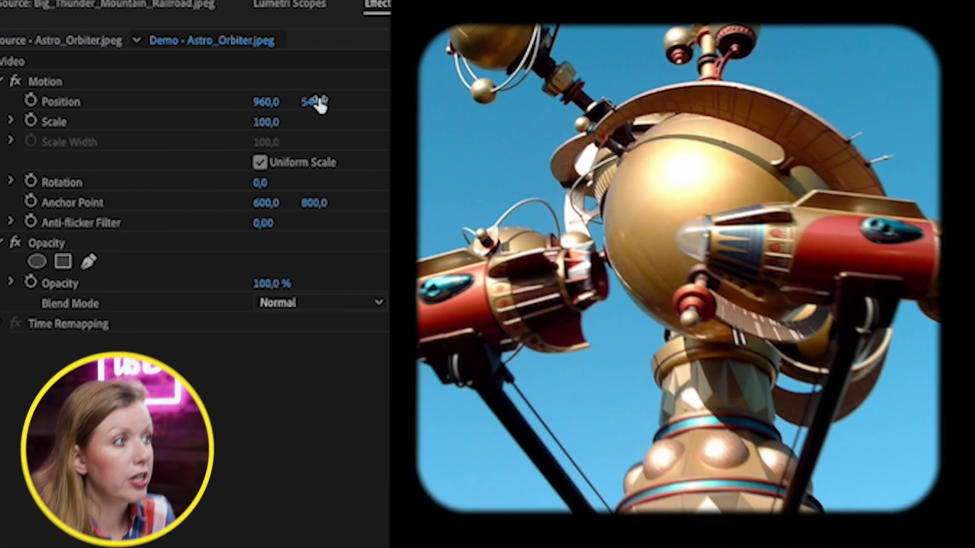
Set the photo's Position Y to 690 and move the Color Matte up to V3.
{"action": "left_click_drag", "start_coordinate": [314, 101], "coordinate": [286, 102]}
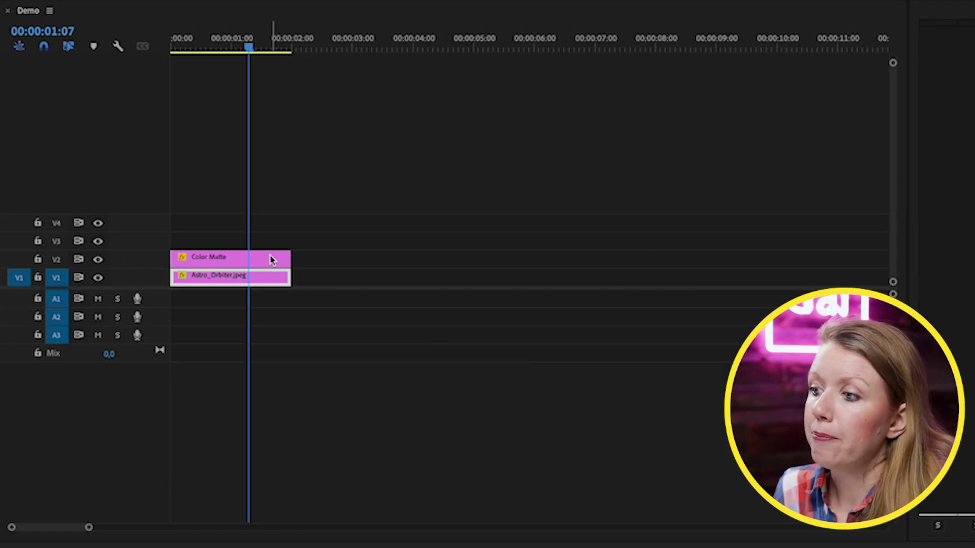
{"action": "left_click", "coordinate": [260, 266]}
{"action": "left_click_drag", "start_coordinate": [259, 264], "coordinate": [257, 239]}
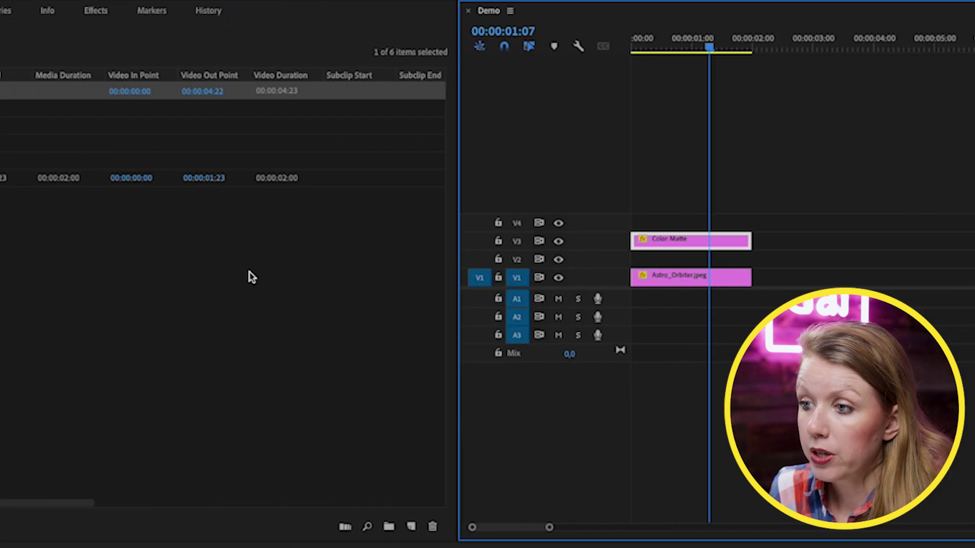
{"action": "left_click", "coordinate": [253, 276]}
Create a new Adjustment Layer and place it above the photo in the timeline.
{"action": "right_click", "coordinate": [242, 228]}
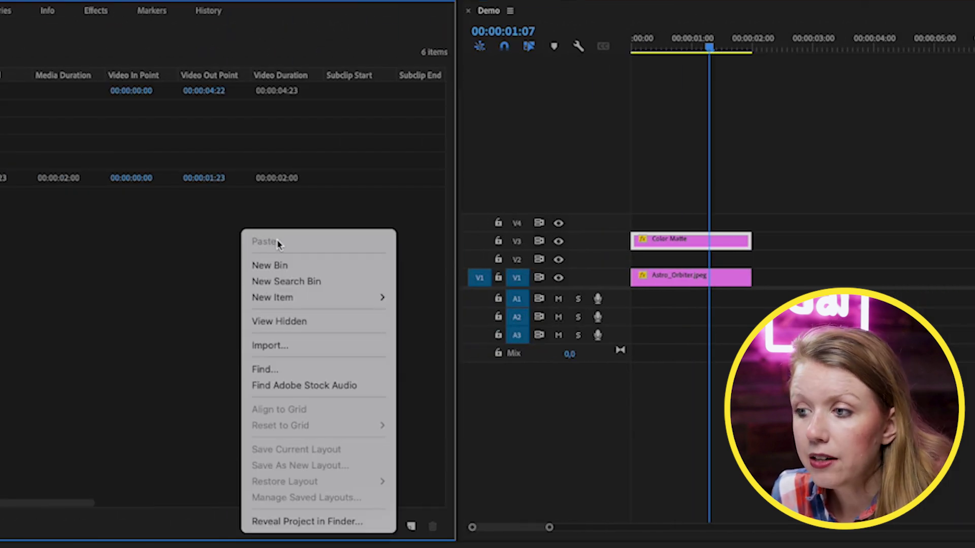
{"action": "mouse_move", "coordinate": [353, 302]}
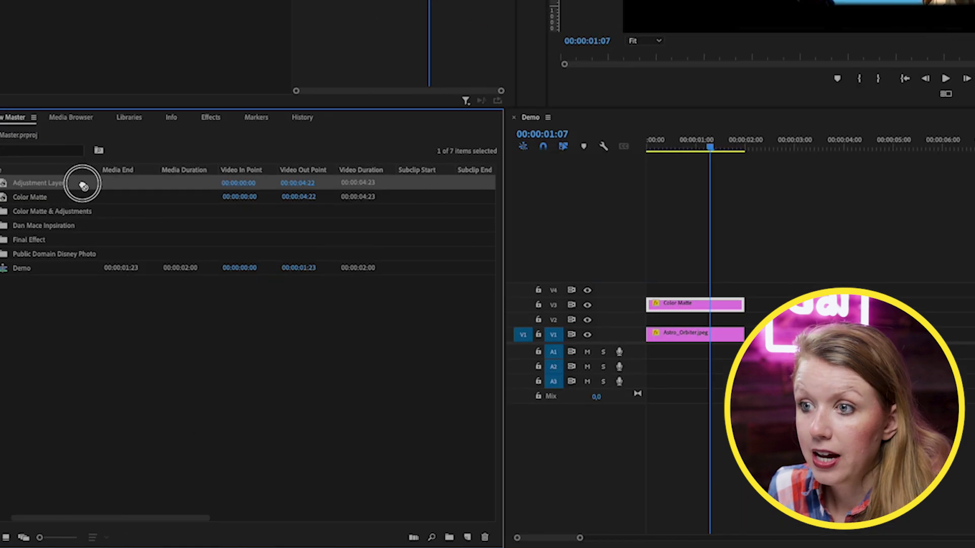
{"action": "left_click_drag", "start_coordinate": [81, 183], "coordinate": [236, 320]}
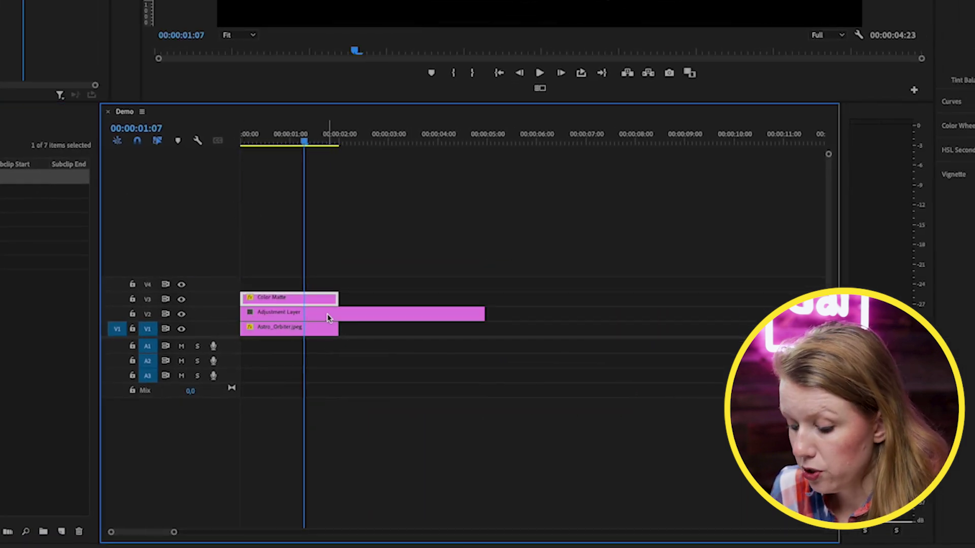
Apply Noise at 20% to the adjustment layer, then search Effects for 'channel'.
{"action": "left_click", "coordinate": [370, 318]}
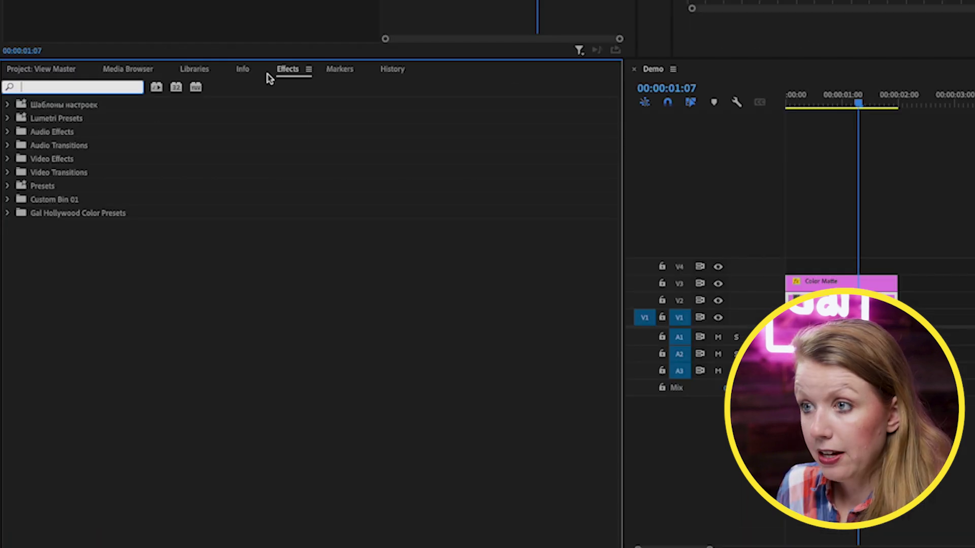
{"action": "type", "text": "nois"}
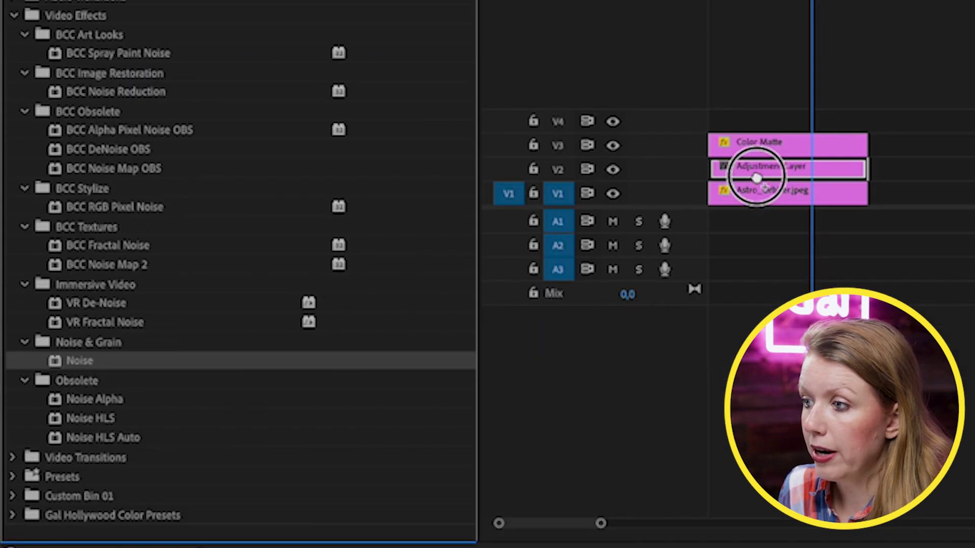
{"action": "left_click_drag", "start_coordinate": [772, 164], "coordinate": [772, 173]}
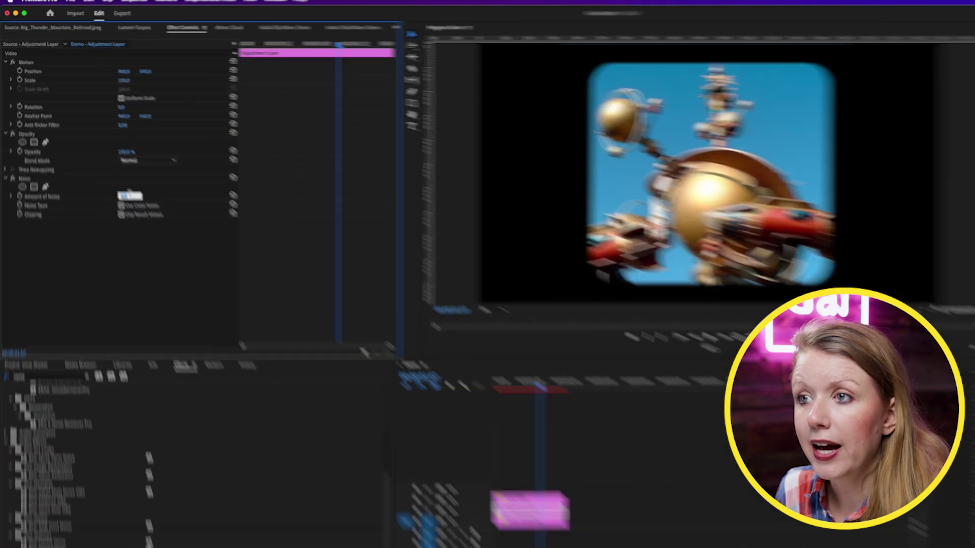
{"action": "left_click", "coordinate": [131, 191]}
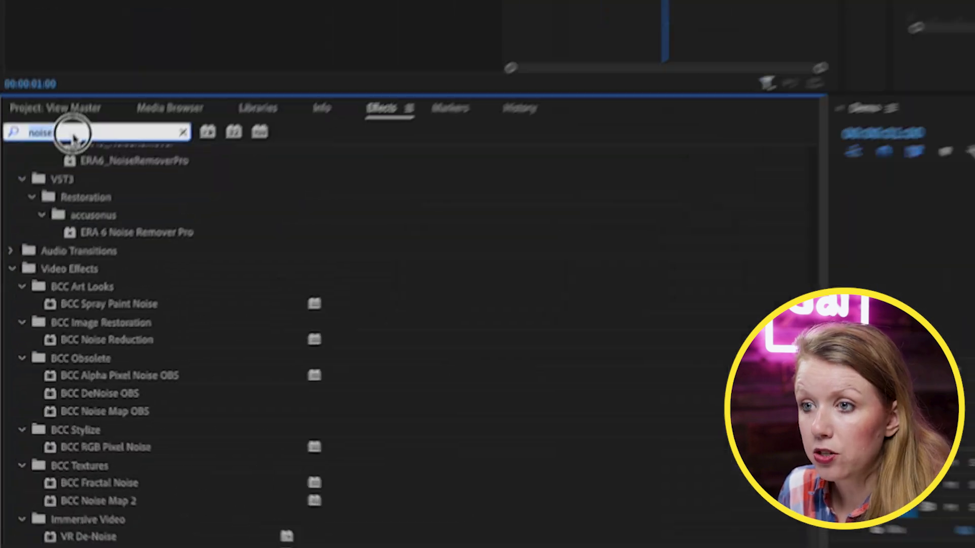
{"action": "double_click", "coordinate": [77, 115]}
{"action": "type", "text": "channel"}
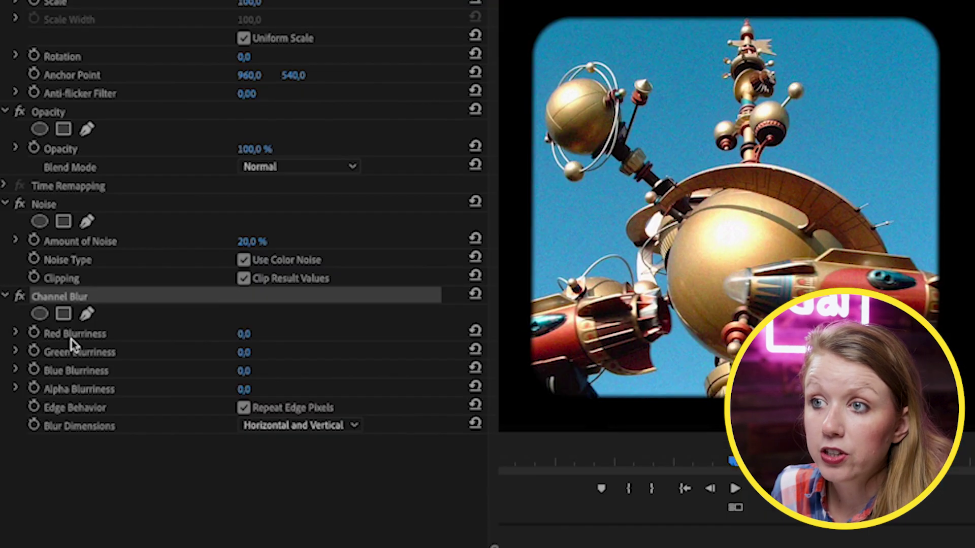
Raise Channel Blur's Red Blurriness to give the photo subtle colour fringing.
{"action": "left_click", "coordinate": [16, 335]}
{"action": "left_click_drag", "start_coordinate": [29, 371], "coordinate": [259, 378]}
{"action": "left_click_drag", "start_coordinate": [196, 377], "coordinate": [260, 366]}
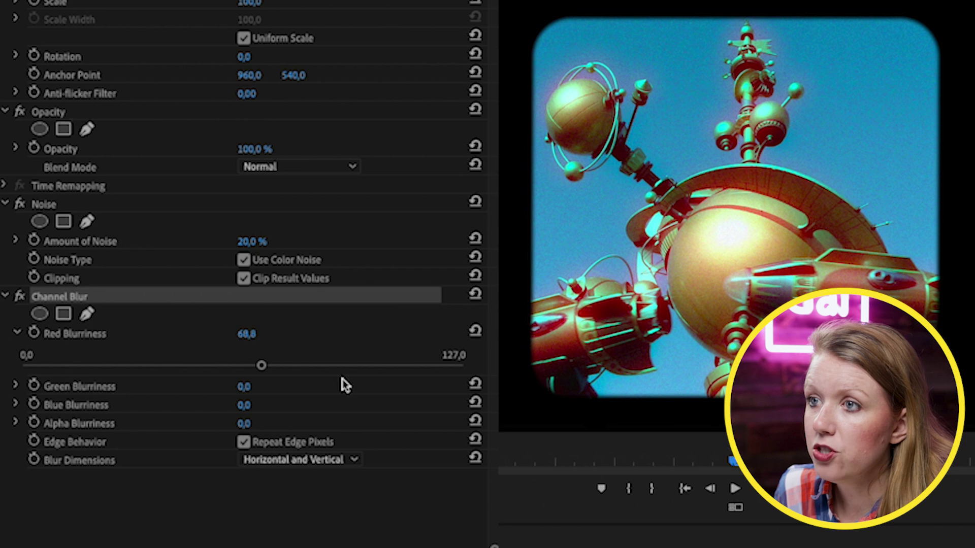
{"action": "left_click_drag", "start_coordinate": [261, 365], "coordinate": [152, 367]}
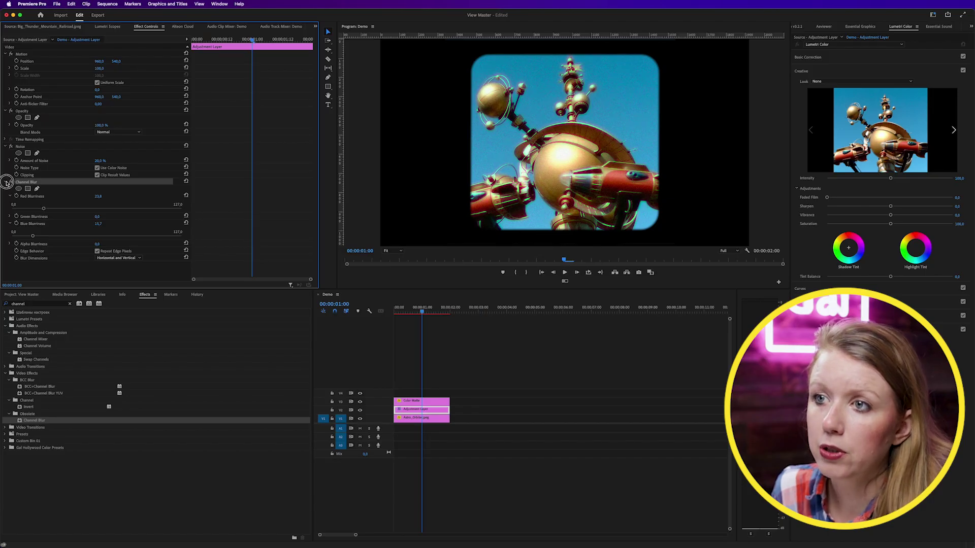
{"action": "left_click", "coordinate": [7, 182]}
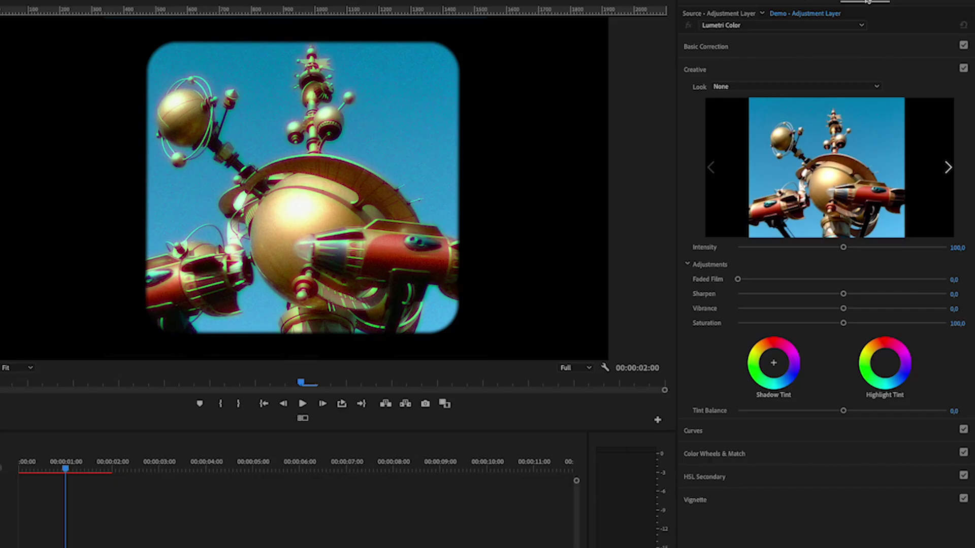
Pick the Fuji F125 Kodak 2395 (by Adobe) look in Lumetri Color's Creative section.
{"action": "left_click", "coordinate": [867, 2]}
{"action": "left_click", "coordinate": [722, 71]}
{"action": "left_click", "coordinate": [724, 73]}
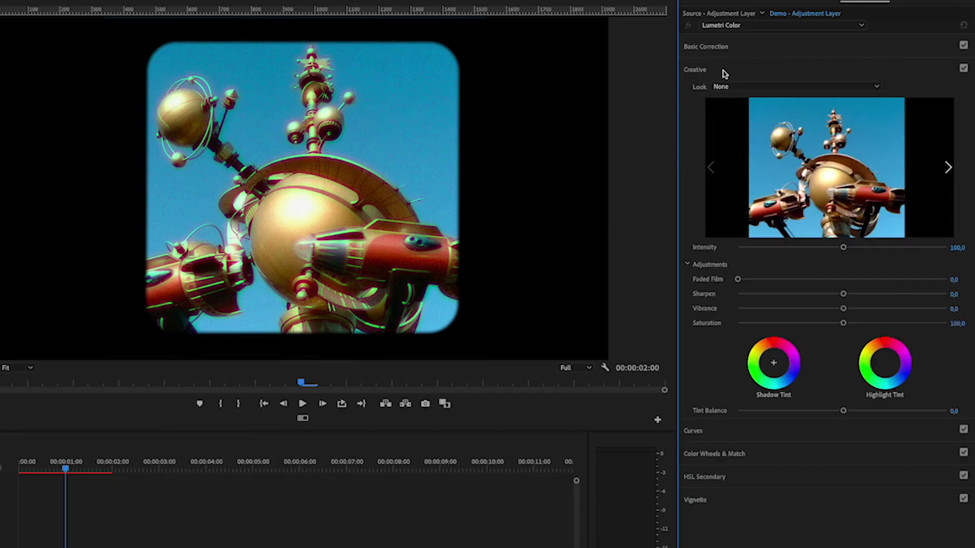
{"action": "left_click", "coordinate": [748, 88]}
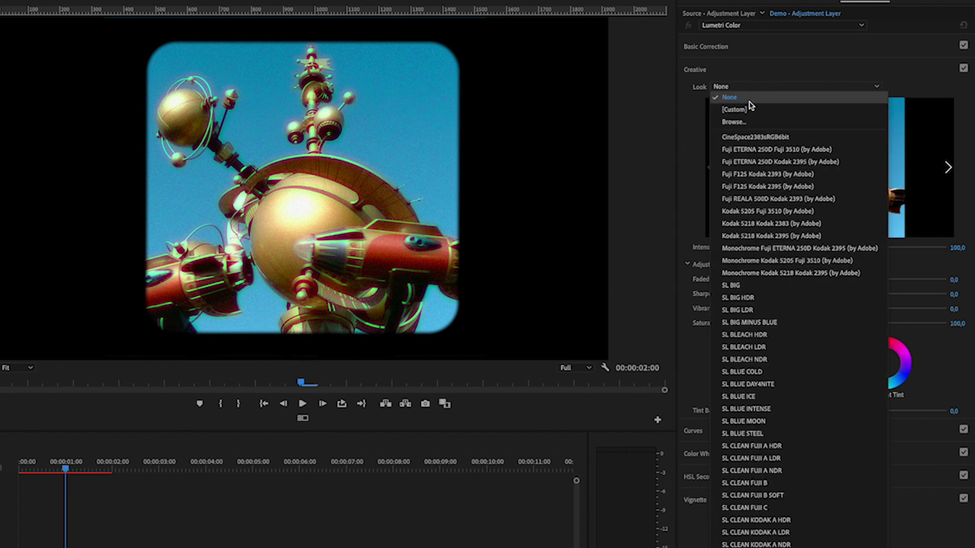
{"action": "left_click", "coordinate": [748, 192]}
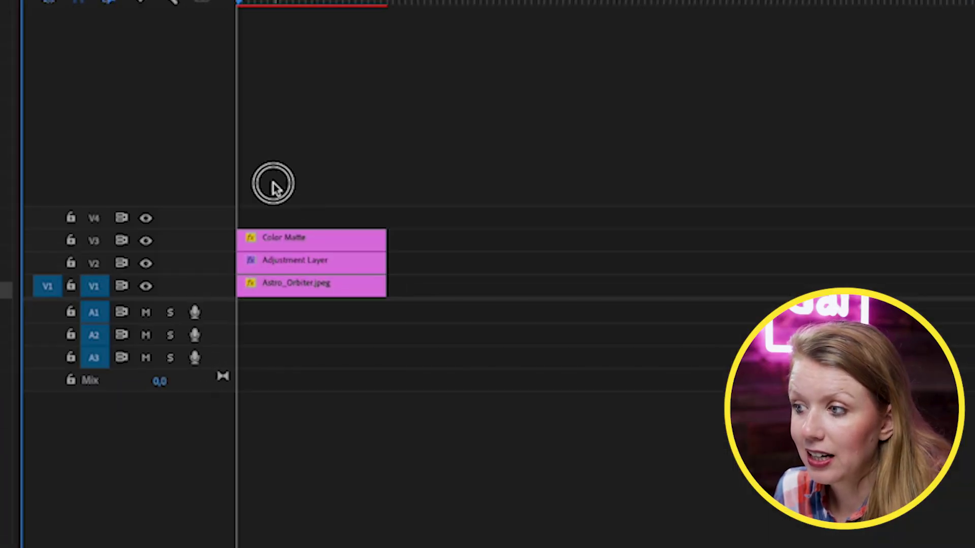
Nest the matte, adjustment layer and photo as 'Slide 1', inspect it, and return to Demo.
{"action": "left_click_drag", "start_coordinate": [272, 183], "coordinate": [364, 288]}
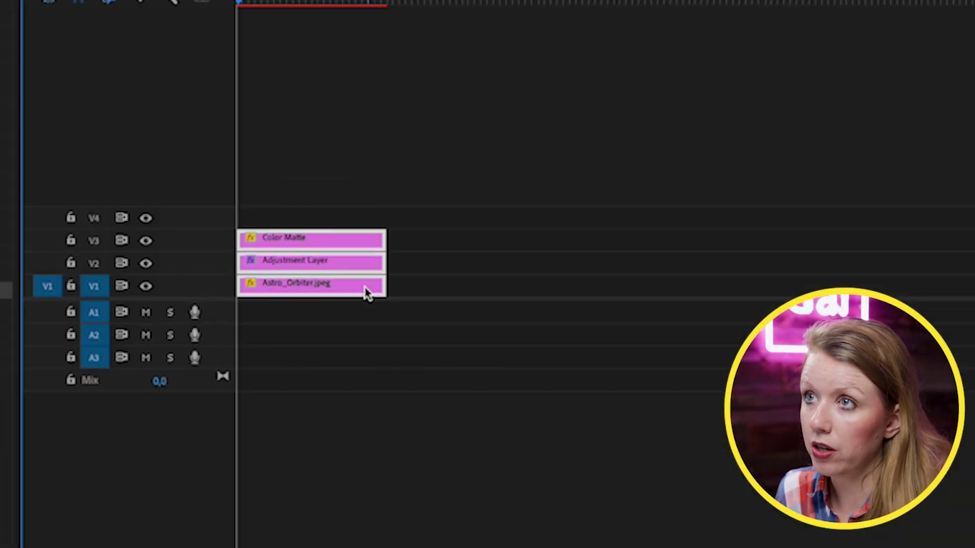
{"action": "left_click", "coordinate": [81, 3]}
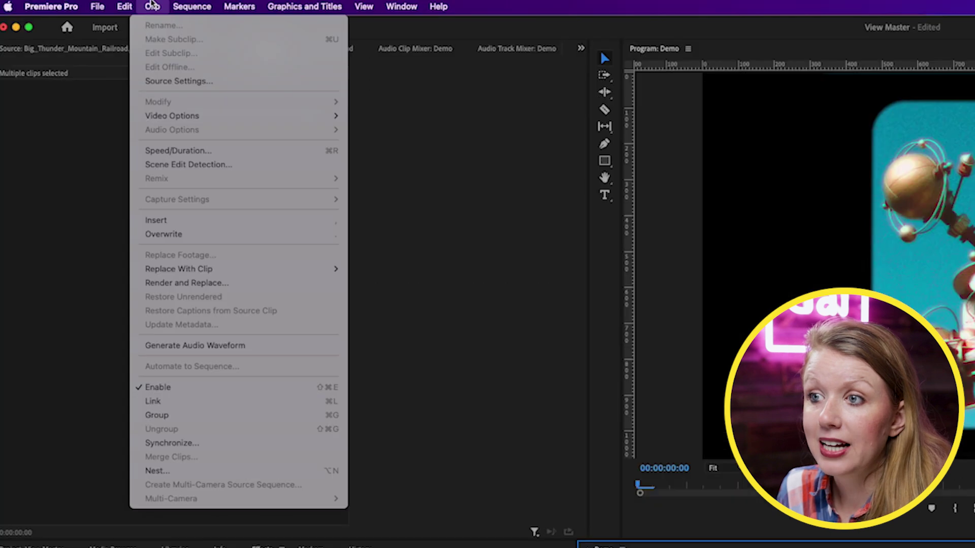
{"action": "left_click", "coordinate": [224, 472]}
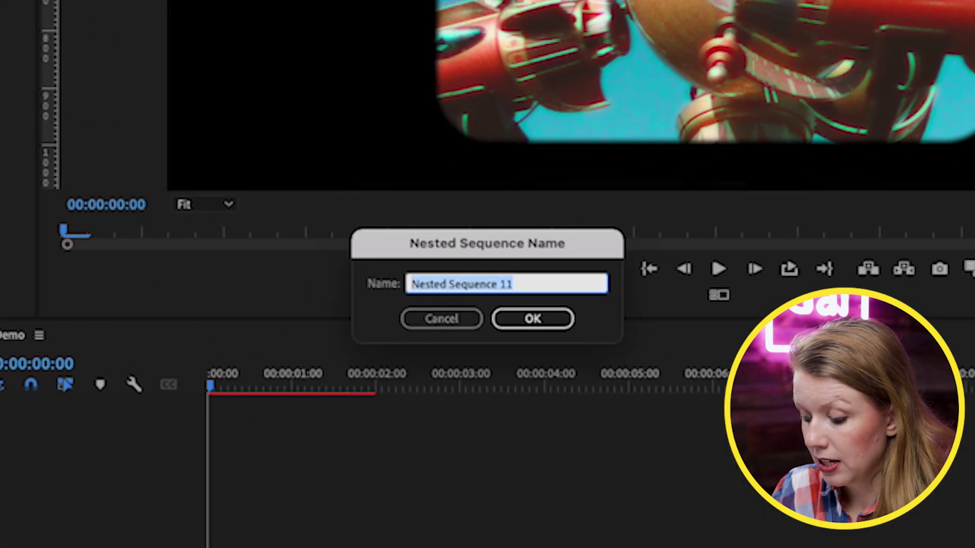
{"action": "type", "text": "Slide"}
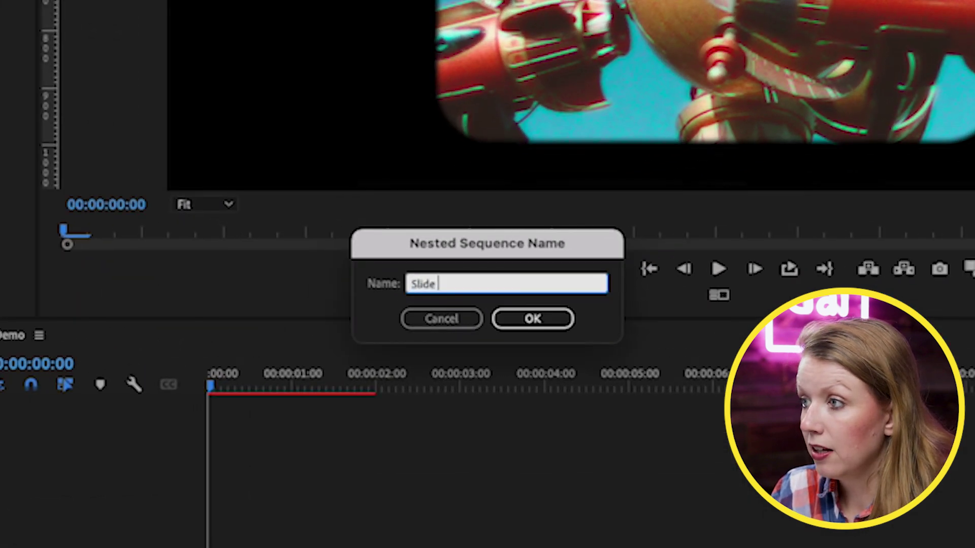
{"action": "type", "text": " 1"}
{"action": "key", "text": "Return"}
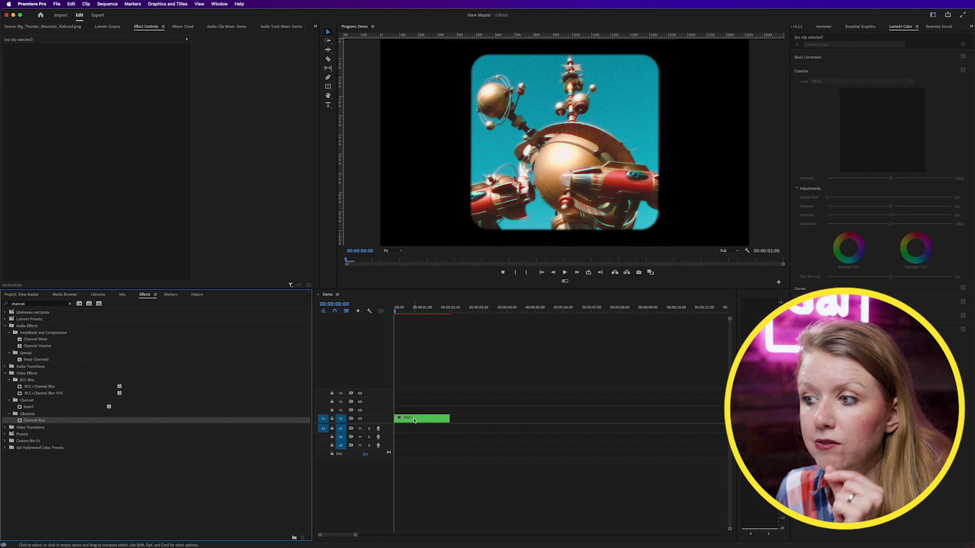
{"action": "double_click", "coordinate": [414, 420]}
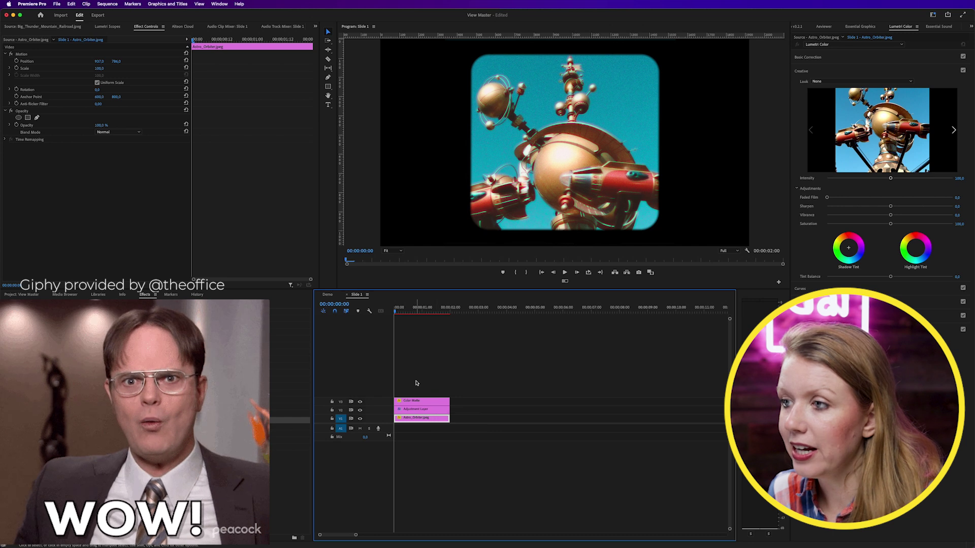
{"action": "left_click", "coordinate": [328, 295]}
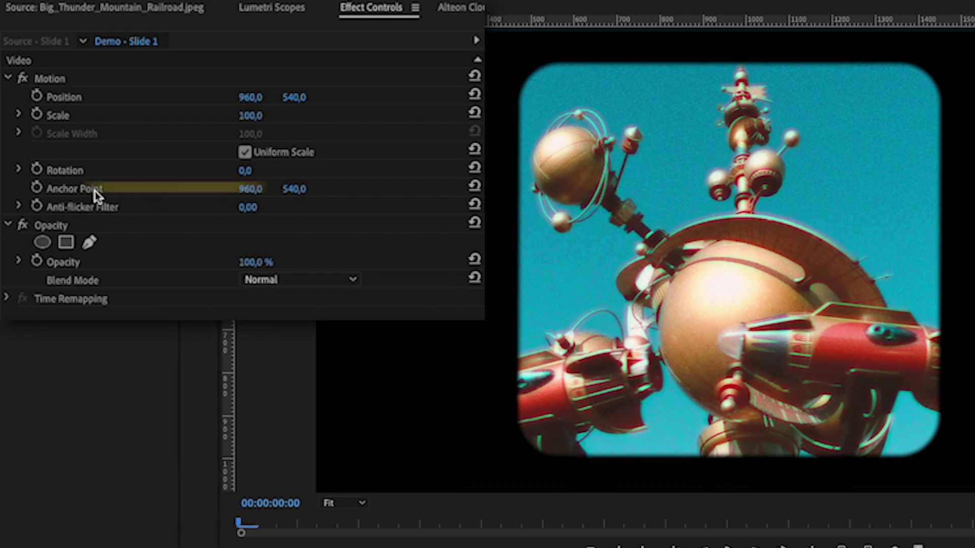
Move Slide 1's anchor point to its bottom-left corner at 7.0, 1069.4.
{"action": "left_click", "coordinate": [87, 190]}
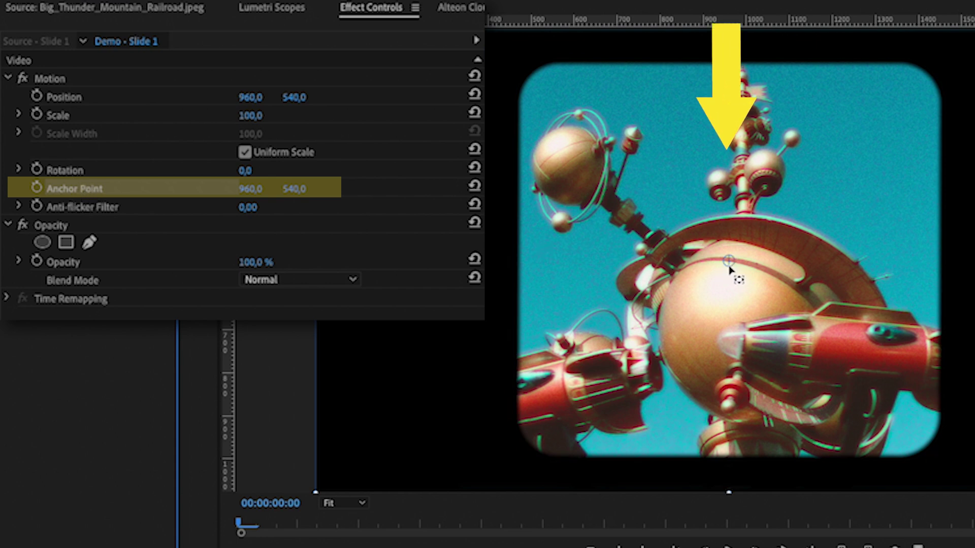
{"action": "left_click_drag", "start_coordinate": [730, 267], "coordinate": [318, 491]}
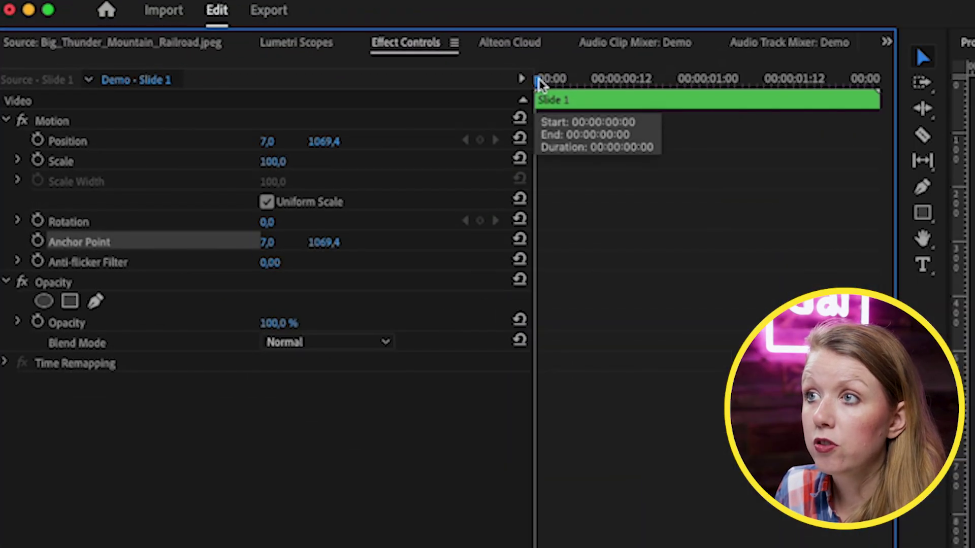
{"action": "left_click_drag", "start_coordinate": [195, 40], "coordinate": [207, 42]}
{"action": "left_click_drag", "start_coordinate": [571, 86], "coordinate": [578, 87]}
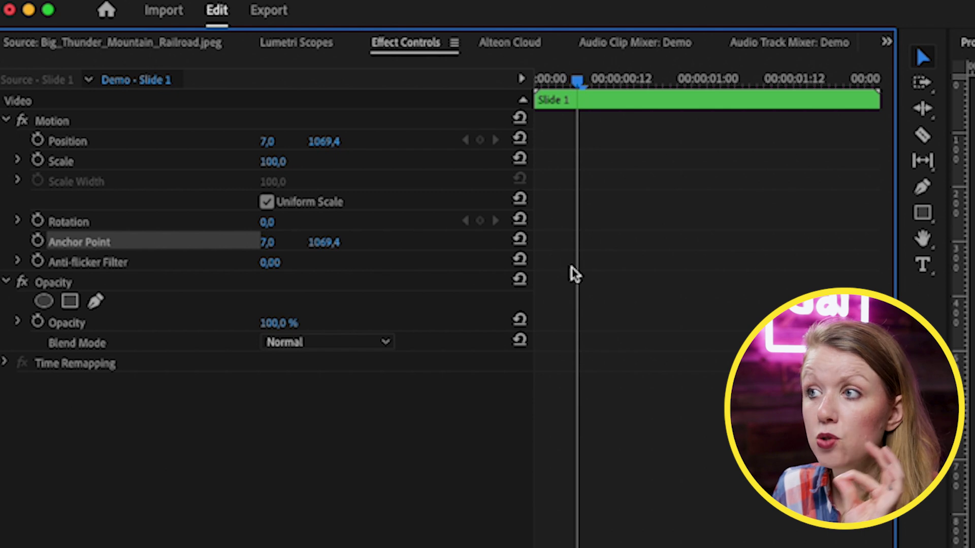
Keyframe Slide 1 to swing in from -60° rotation and Position Y 300.4, then play it back.
{"action": "left_click", "coordinate": [37, 224]}
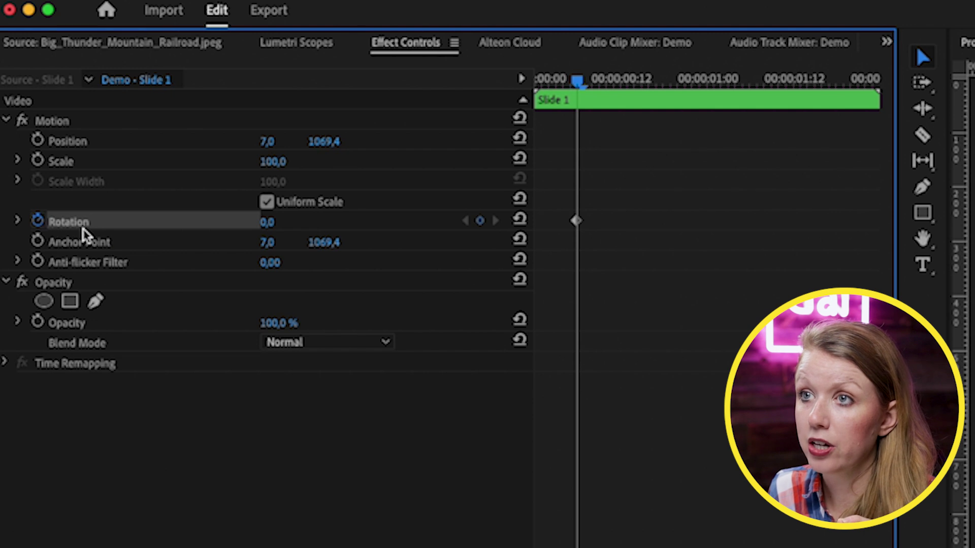
{"action": "left_click", "coordinate": [38, 142]}
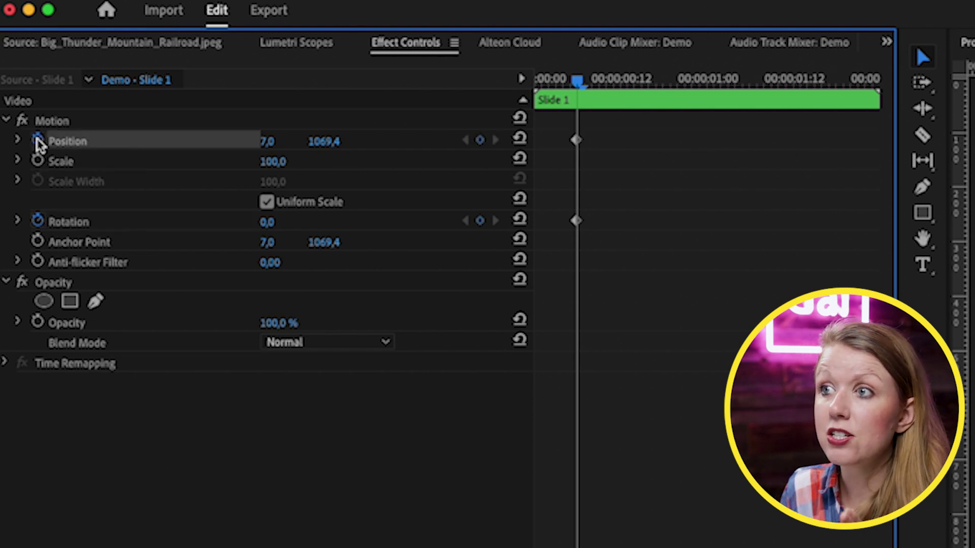
{"action": "left_click", "coordinate": [542, 82]}
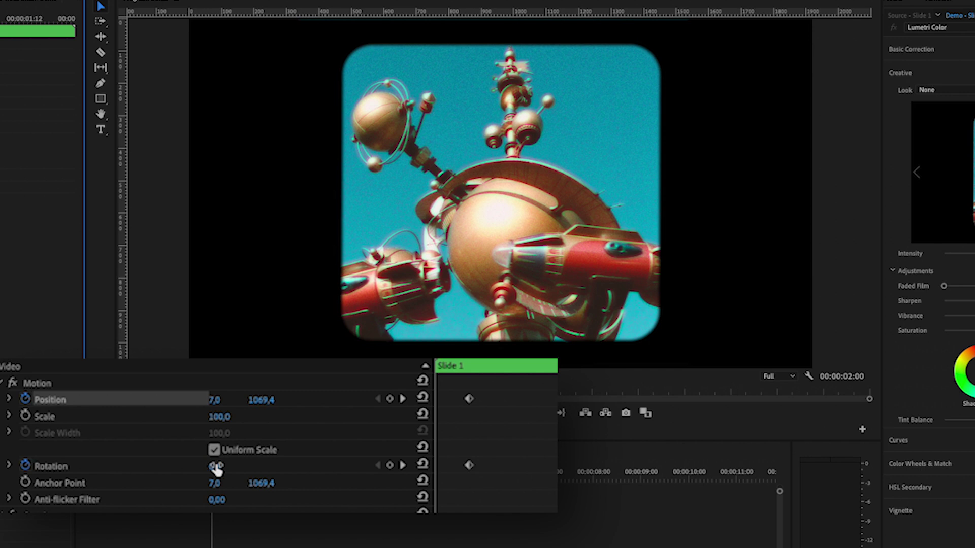
{"action": "left_click_drag", "start_coordinate": [215, 471], "coordinate": [174, 471]}
{"action": "left_click_drag", "start_coordinate": [450, 361], "coordinate": [456, 361]}
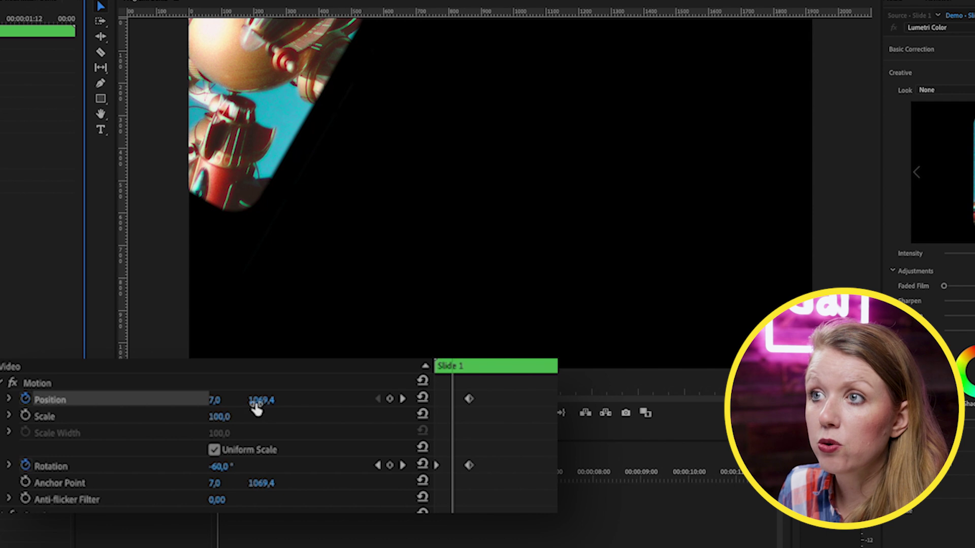
{"action": "left_click_drag", "start_coordinate": [262, 404], "coordinate": [173, 404]}
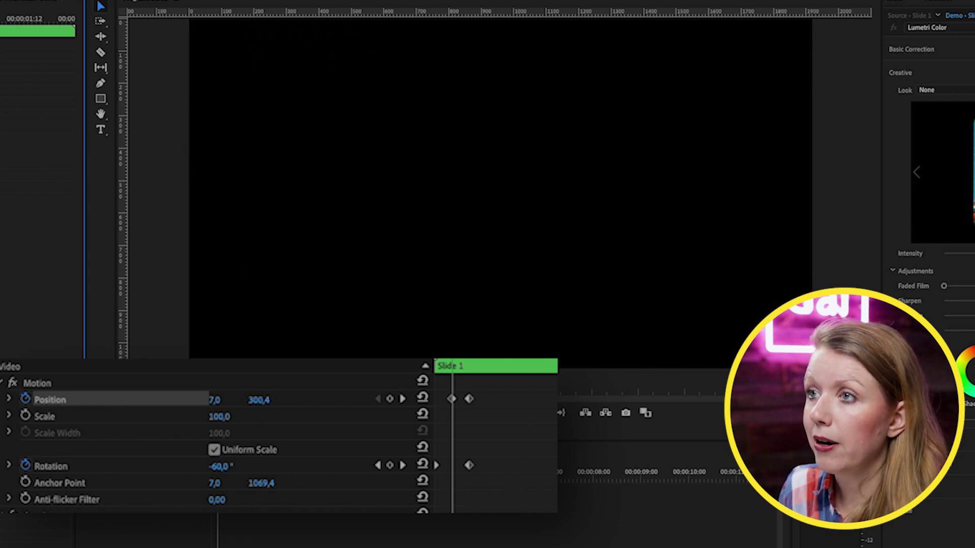
{"action": "mouse_move", "coordinate": [451, 364]}
{"action": "left_mouse_down"}
{"action": "mouse_move", "coordinate": [414, 363]}
{"action": "mouse_move", "coordinate": [451, 363]}
{"action": "left_mouse_up"}
{"action": "key", "text": "space"}
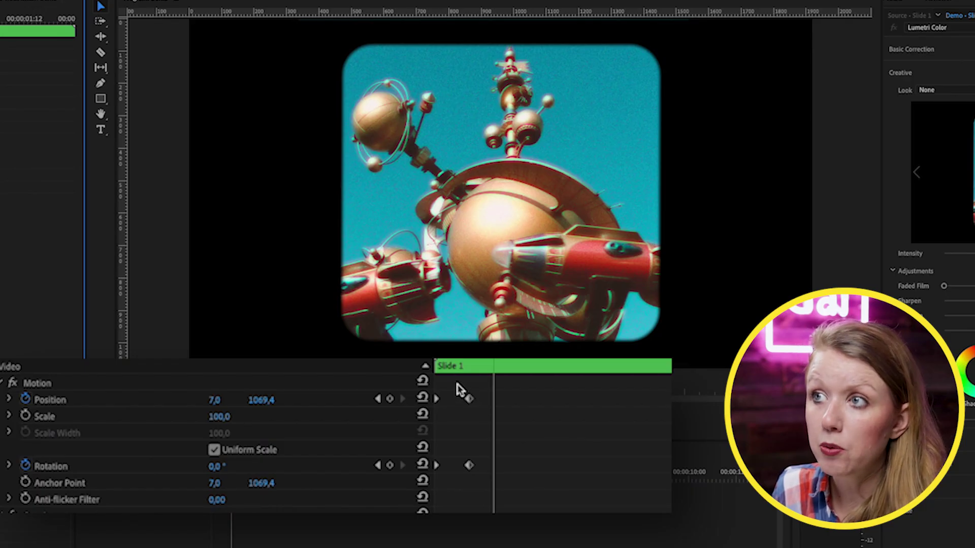
Set the opening Position and Rotation keyframes' temporal interpolation to Ease In.
{"action": "left_click_drag", "start_coordinate": [460, 391], "coordinate": [564, 485]}
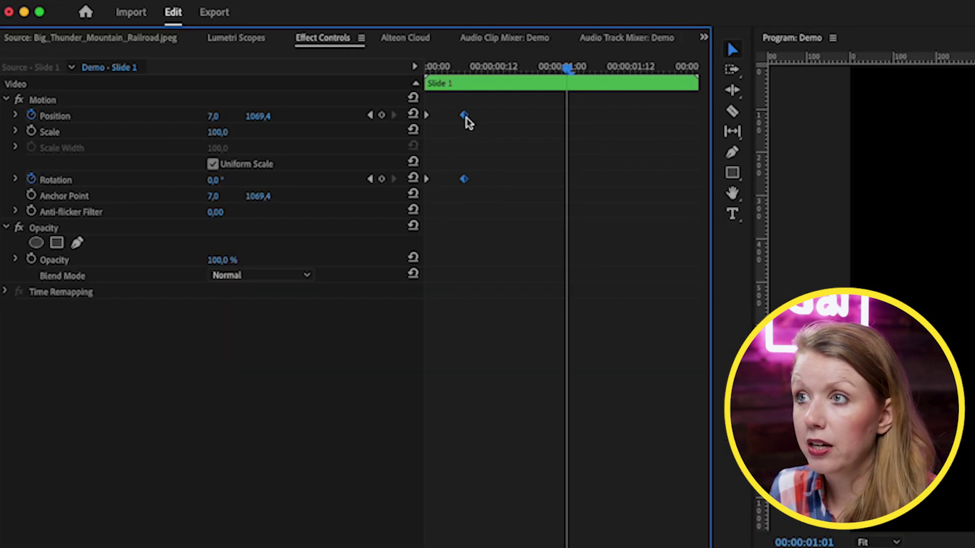
{"action": "right_click", "coordinate": [464, 118]}
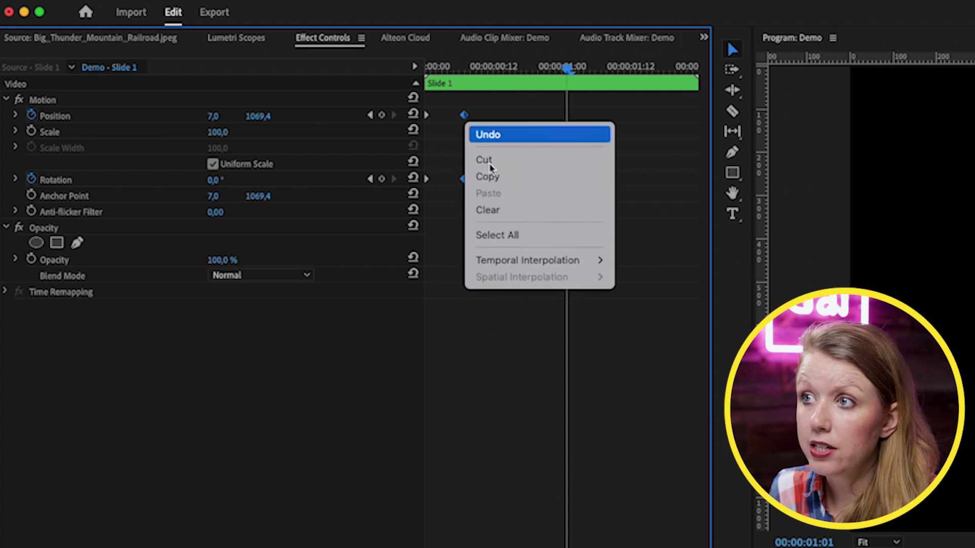
{"action": "mouse_move", "coordinate": [561, 261]}
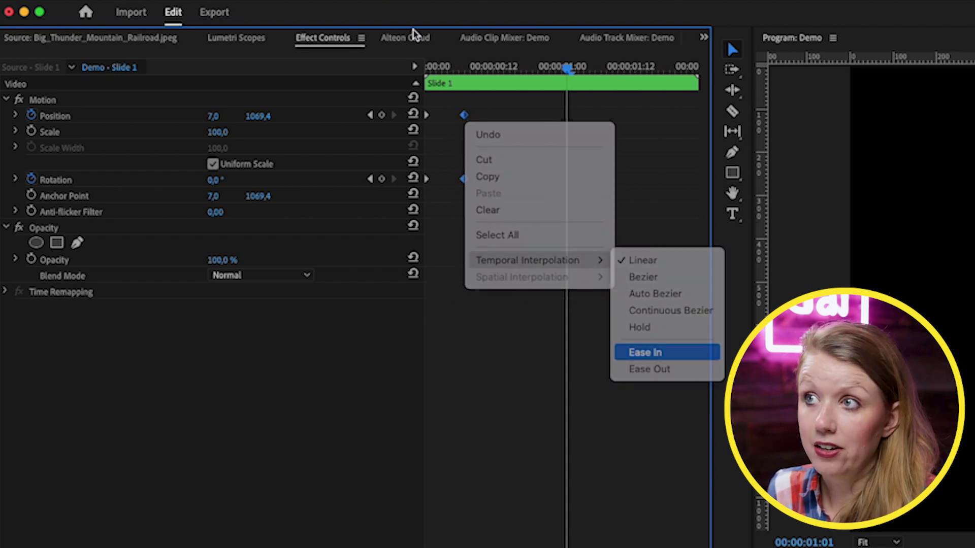
{"action": "left_click", "coordinate": [668, 355]}
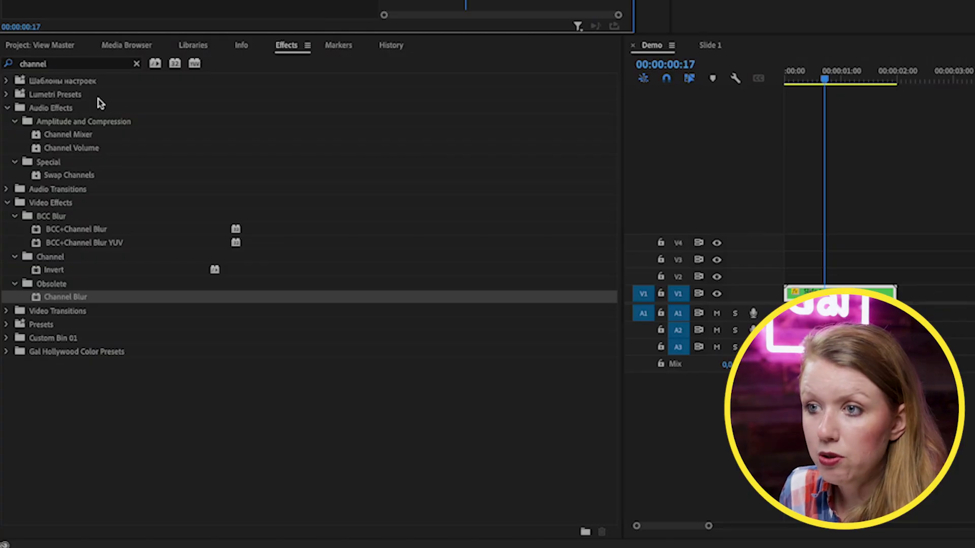
Apply Gaussian Blur and keyframe Blurriness at 100 at the clip start.
{"action": "left_click", "coordinate": [67, 64]}
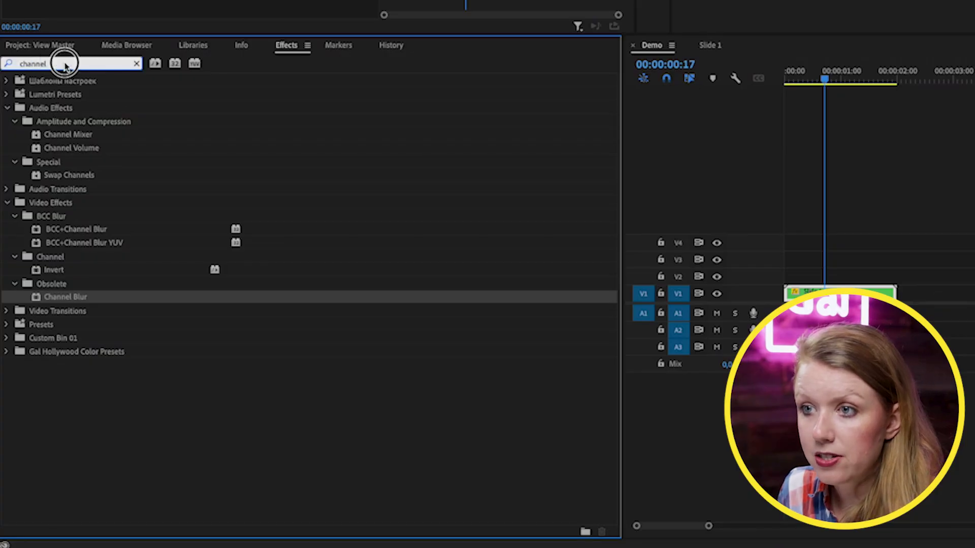
{"action": "type", "text": "guass"}
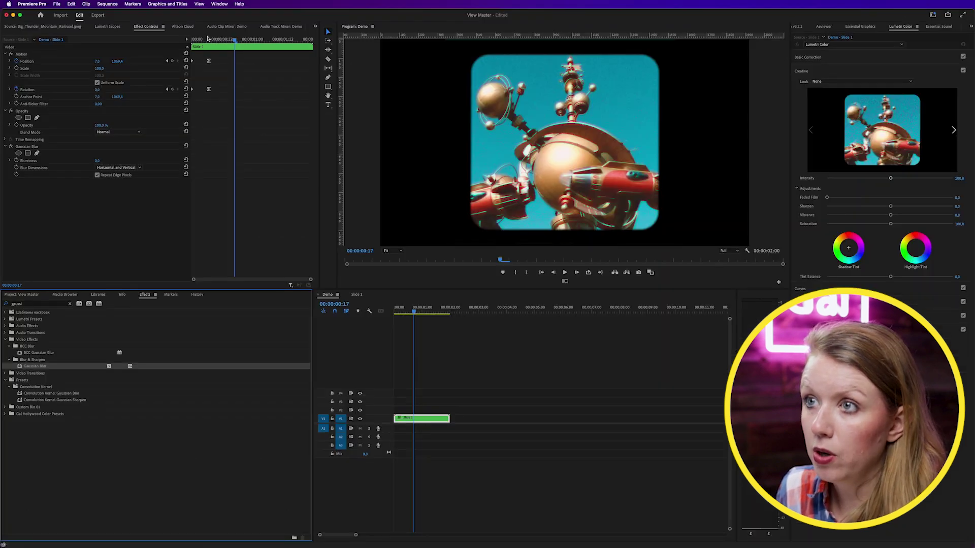
{"action": "left_click_drag", "start_coordinate": [207, 38], "coordinate": [189, 39]}
{"action": "left_click", "coordinate": [98, 160]}
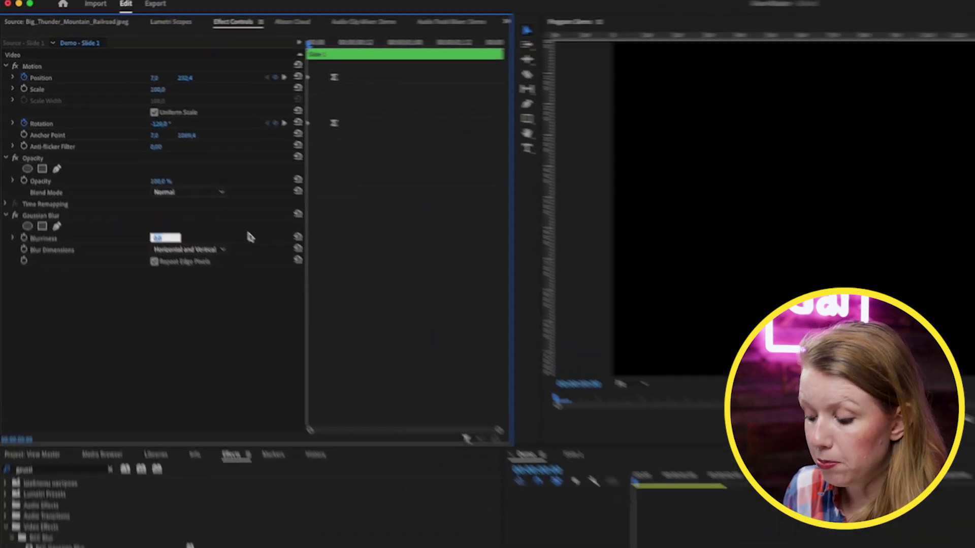
{"action": "key", "text": "Return"}
{"action": "left_click", "coordinate": [25, 257]}
Set Blurriness to 0 at frame 5 and preview the blur-in.
{"action": "left_click_drag", "start_coordinate": [338, 45], "coordinate": [359, 56]}
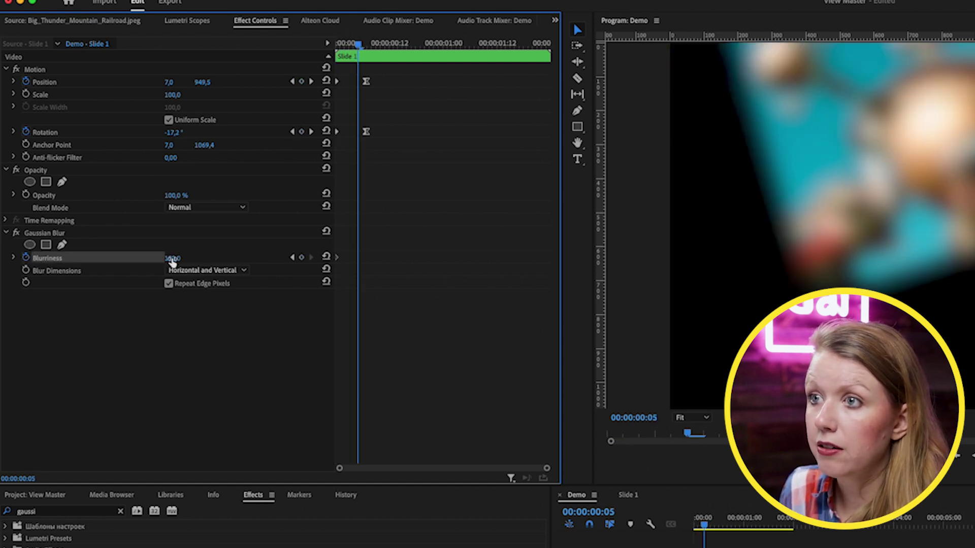
{"action": "left_click", "coordinate": [172, 259]}
{"action": "type", "text": "0"}
{"action": "key", "text": "Return"}
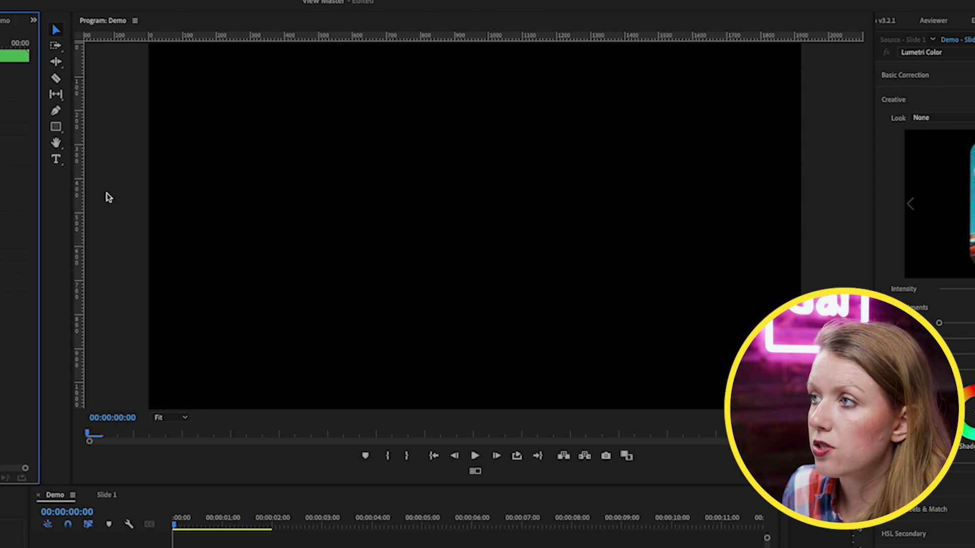
{"action": "key", "text": "space"}
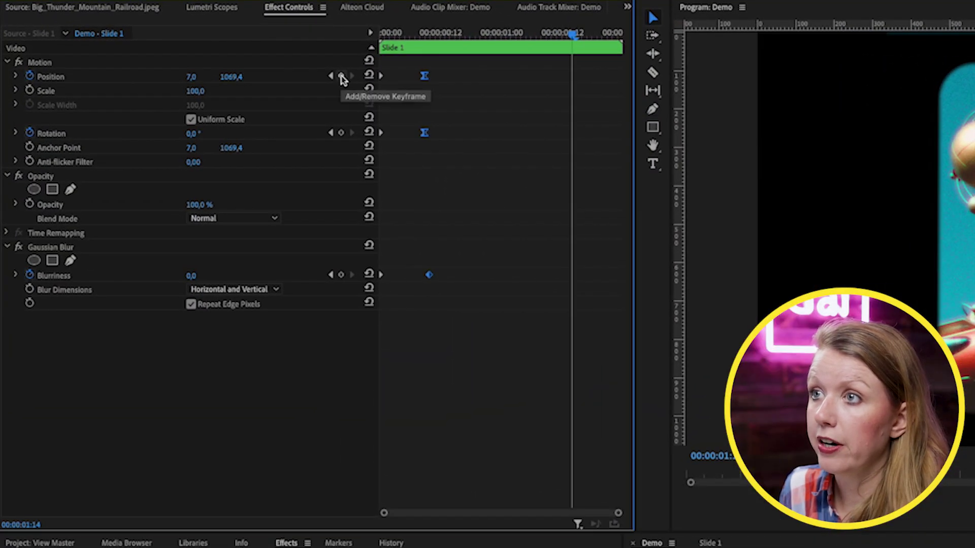
Add Position, Rotation and Blurriness hold keyframes at 01:14.
{"action": "left_click", "coordinate": [340, 77]}
{"action": "left_click", "coordinate": [340, 133]}
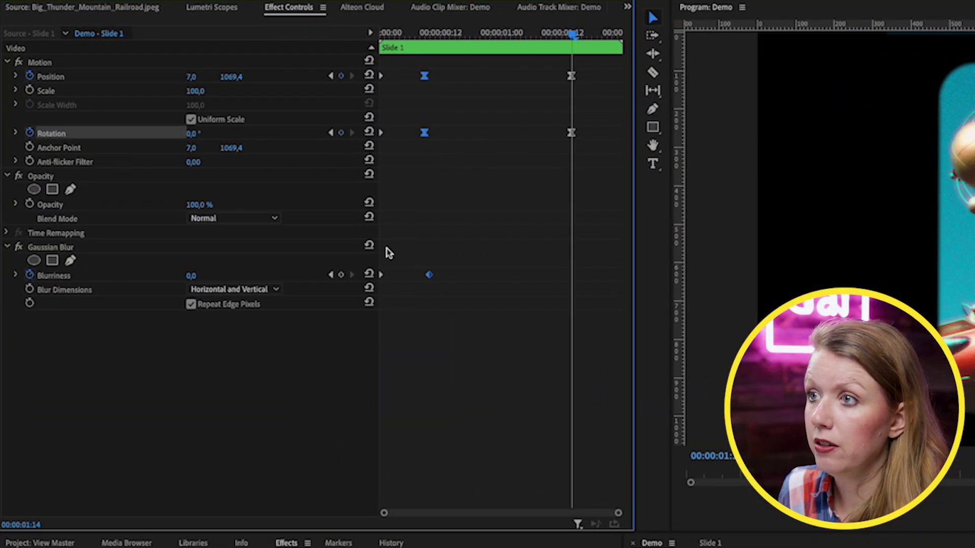
{"action": "left_click", "coordinate": [342, 277]}
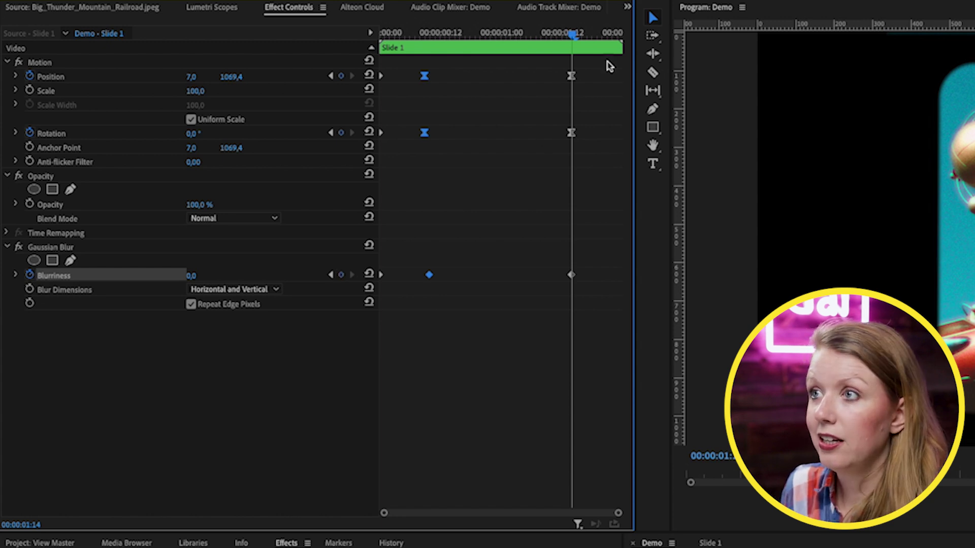
At the clip's end, rotate the slide to 32.5° and drop it out of frame, then scrub to check.
{"action": "left_click_drag", "start_coordinate": [576, 32], "coordinate": [614, 38]}
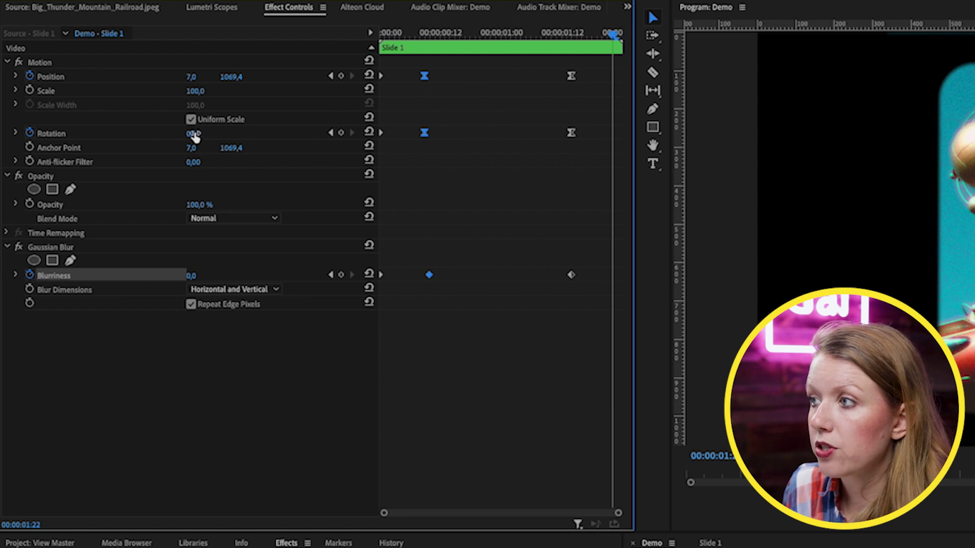
{"action": "left_click_drag", "start_coordinate": [194, 138], "coordinate": [228, 138]}
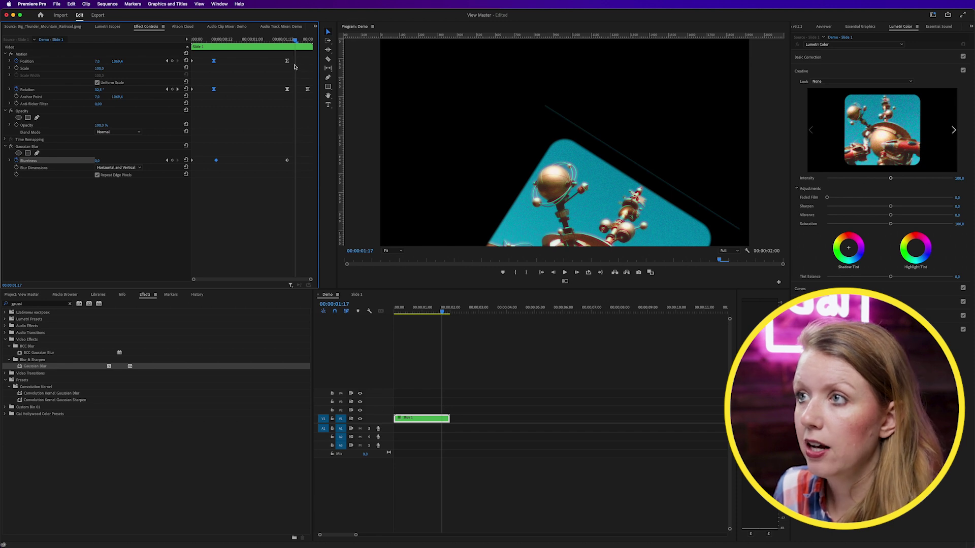
{"action": "mouse_move", "coordinate": [116, 63]}
{"action": "left_mouse_down"}
{"action": "mouse_move", "coordinate": [154, 63]}
{"action": "mouse_move", "coordinate": [77, 61]}
{"action": "mouse_move", "coordinate": [131, 61]}
{"action": "left_mouse_up"}
{"action": "left_click_drag", "start_coordinate": [297, 60], "coordinate": [288, 39]}
{"action": "left_click", "coordinate": [300, 39]}
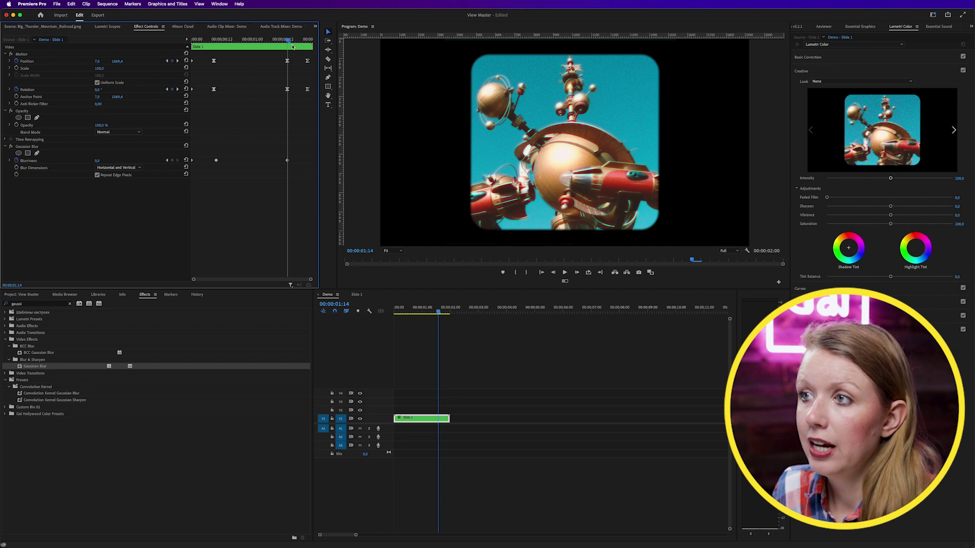
{"action": "left_click_drag", "start_coordinate": [288, 39], "coordinate": [304, 40]}
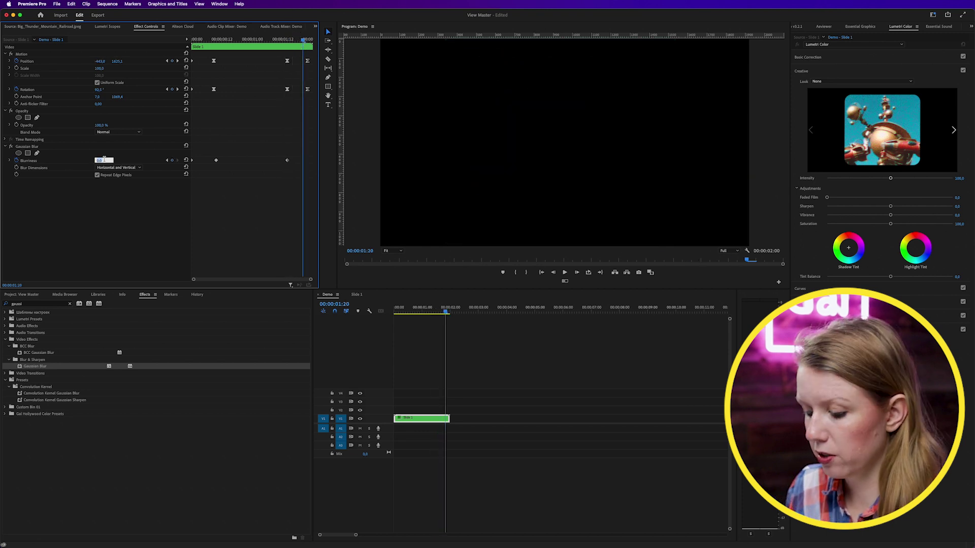
{"action": "mouse_move", "coordinate": [304, 41]}
{"action": "left_mouse_down"}
{"action": "mouse_move", "coordinate": [266, 39]}
{"action": "mouse_move", "coordinate": [285, 41]}
{"action": "left_mouse_up"}
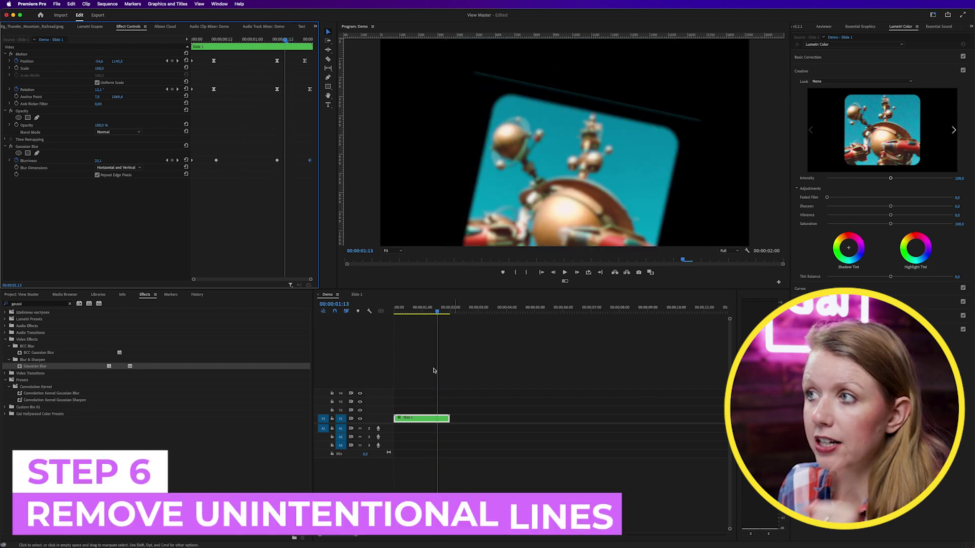
Inside the nested Slide 1 sequence, scale the Color Matte to 102, then play the Demo sequence.
{"action": "left_click", "coordinate": [419, 415]}
{"action": "double_click", "coordinate": [418, 415]}
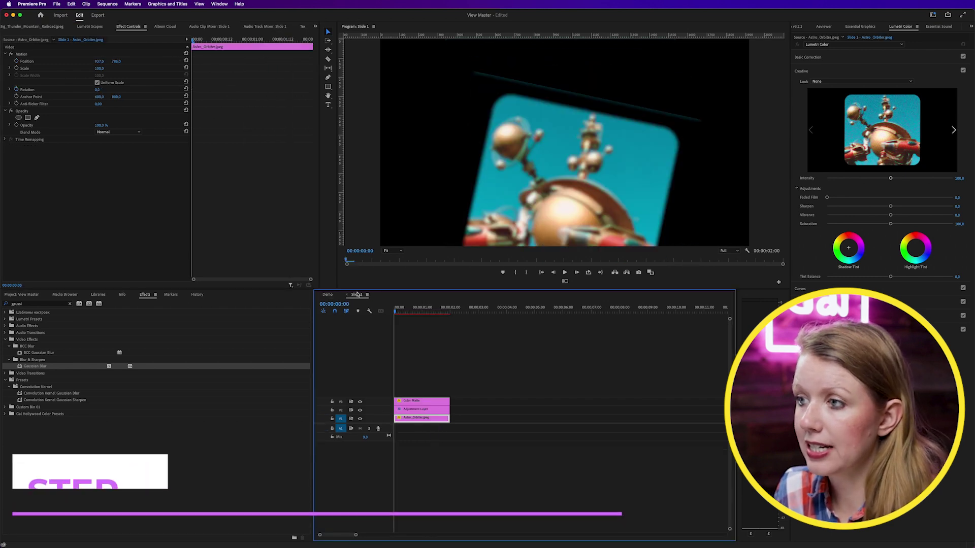
{"action": "left_click", "coordinate": [412, 310]}
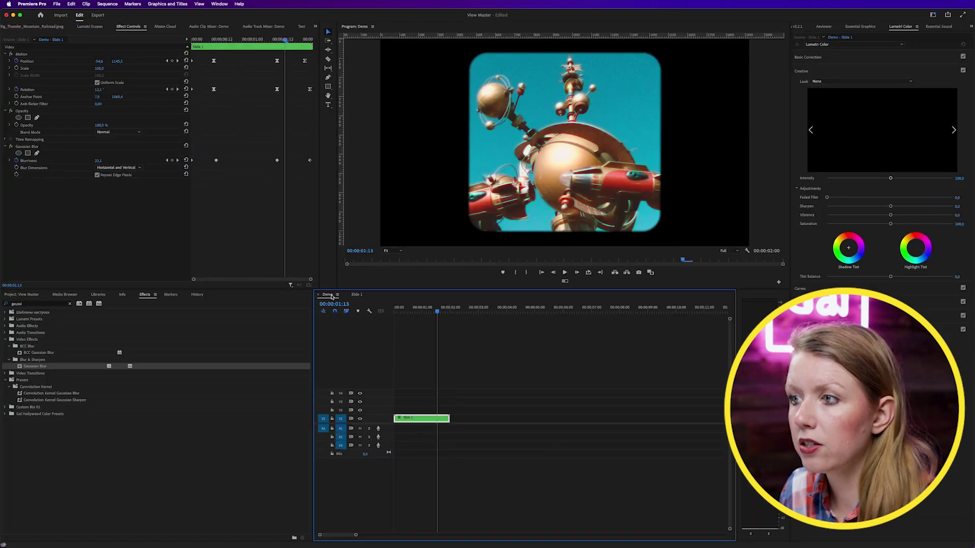
{"action": "left_click_drag", "start_coordinate": [407, 311], "coordinate": [439, 311]}
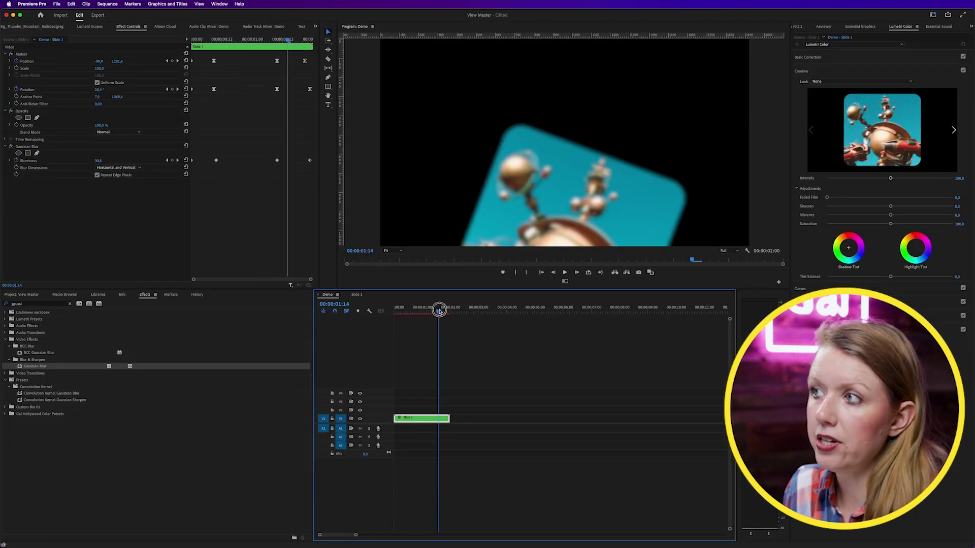
{"action": "key", "text": "space"}
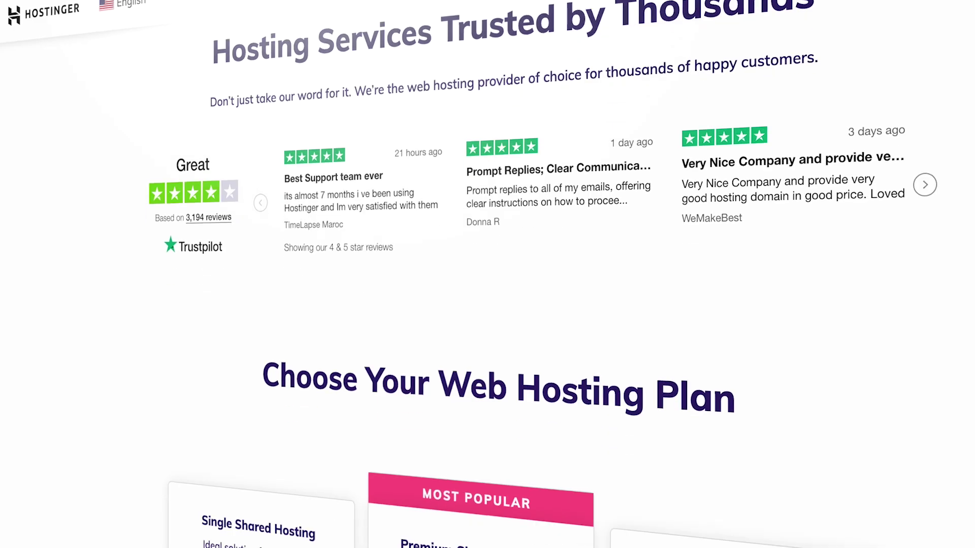
Create a new Hostinger email account, entering the chosen email name.
{"action": "scroll", "coordinate": [254, 448], "scroll_direction": "down", "scroll_amount": 5}
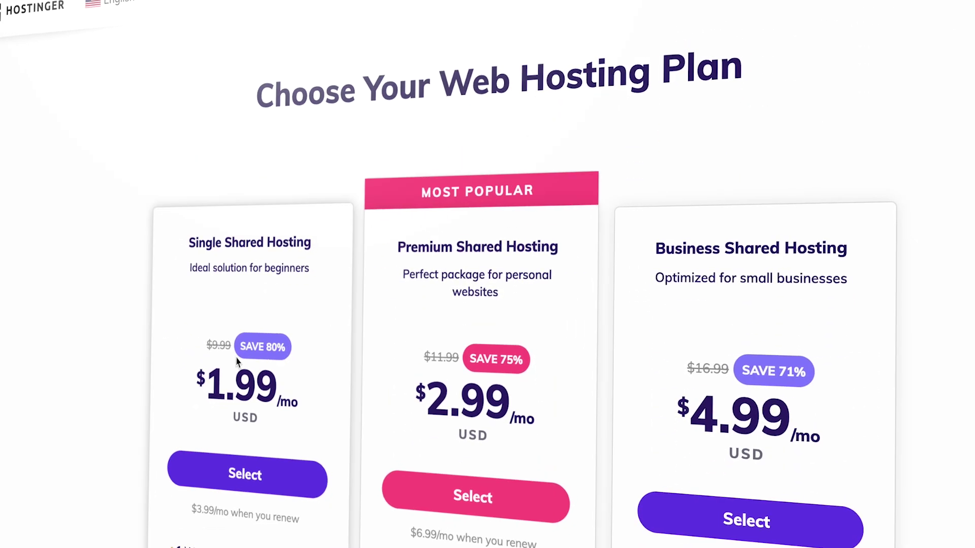
{"action": "scroll", "coordinate": [254, 449], "scroll_direction": "down", "scroll_amount": 4}
{"action": "mouse_move", "coordinate": [277, 441]}
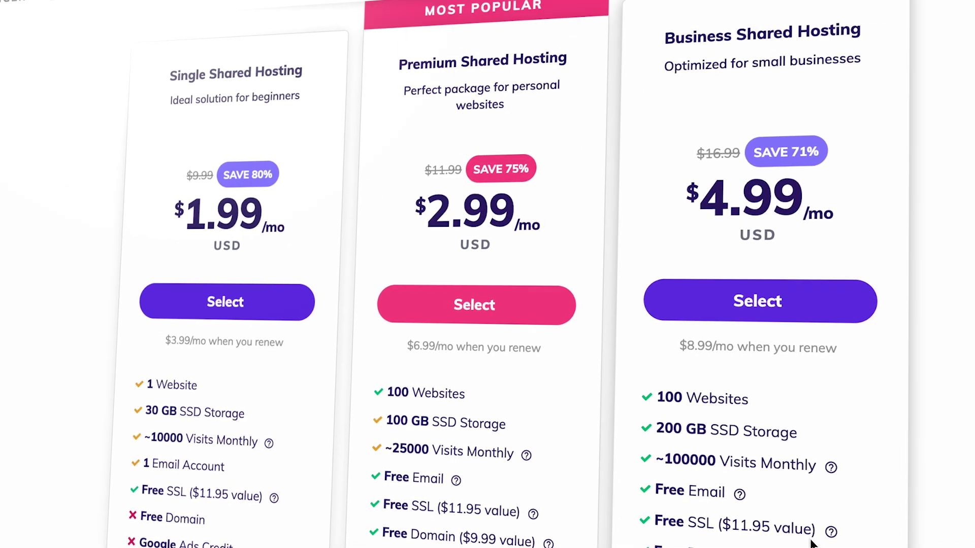
{"action": "scroll", "coordinate": [810, 518], "scroll_direction": "down", "scroll_amount": 2}
{"action": "scroll", "coordinate": [813, 542], "scroll_direction": "down", "scroll_amount": 2}
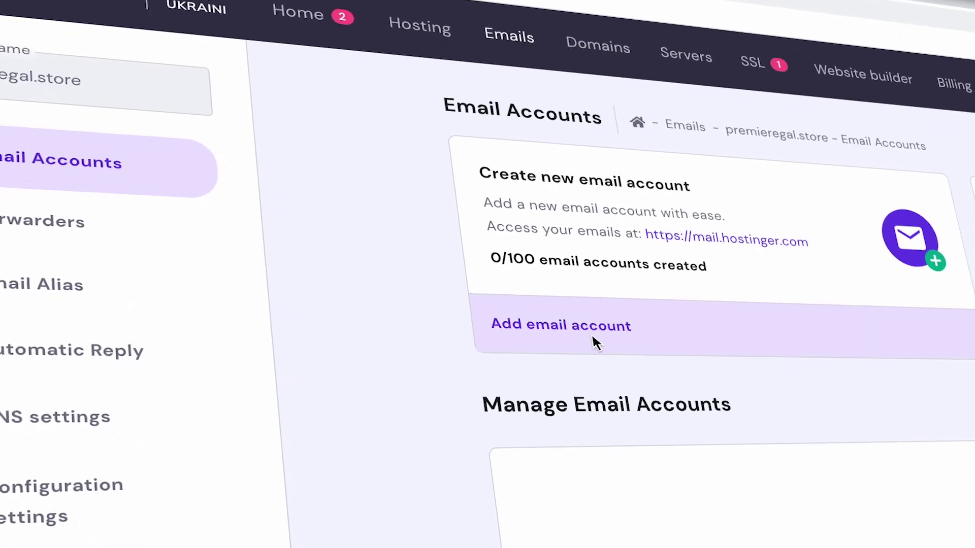
{"action": "left_click", "coordinate": [592, 341]}
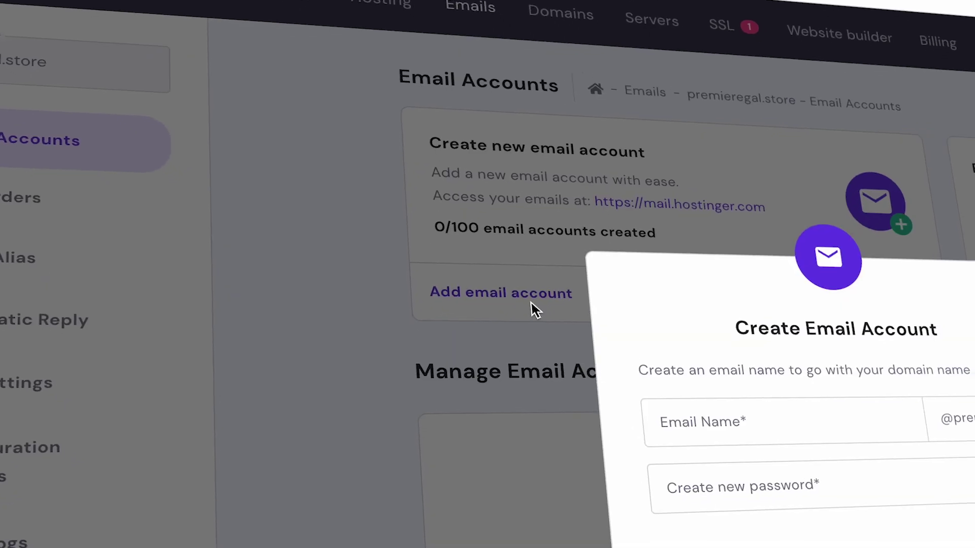
{"action": "left_click", "coordinate": [650, 390]}
{"action": "type", "text": "kelse"}
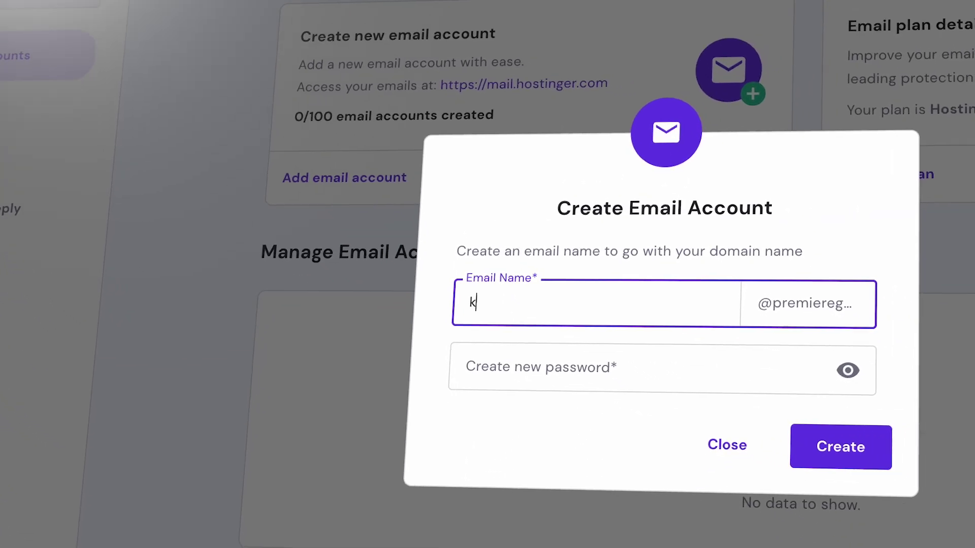
{"action": "type", "text": "y"}
{"action": "left_click", "coordinate": [495, 346]}
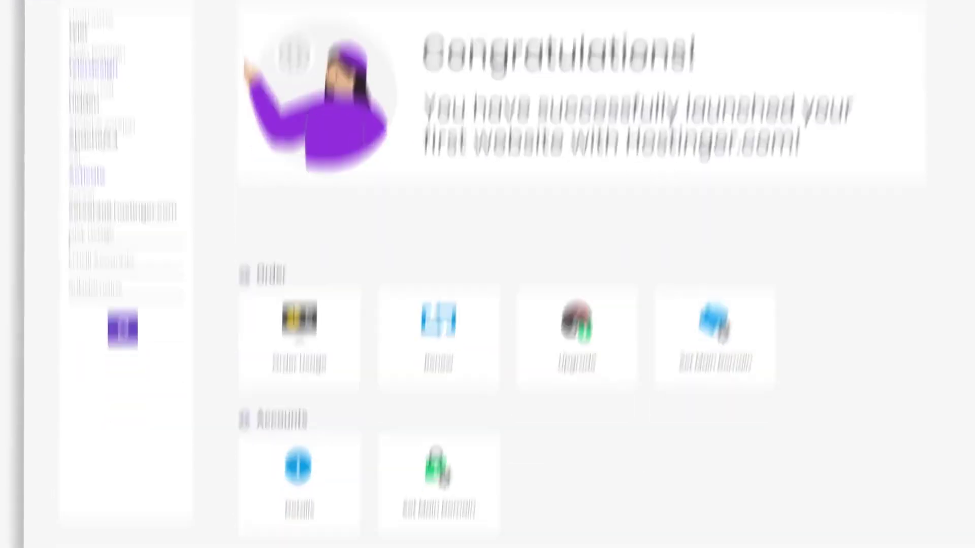
Install WordPress, choose the portfolio template and apply the creator's discount coupon.
{"action": "left_click", "coordinate": [410, 323]}
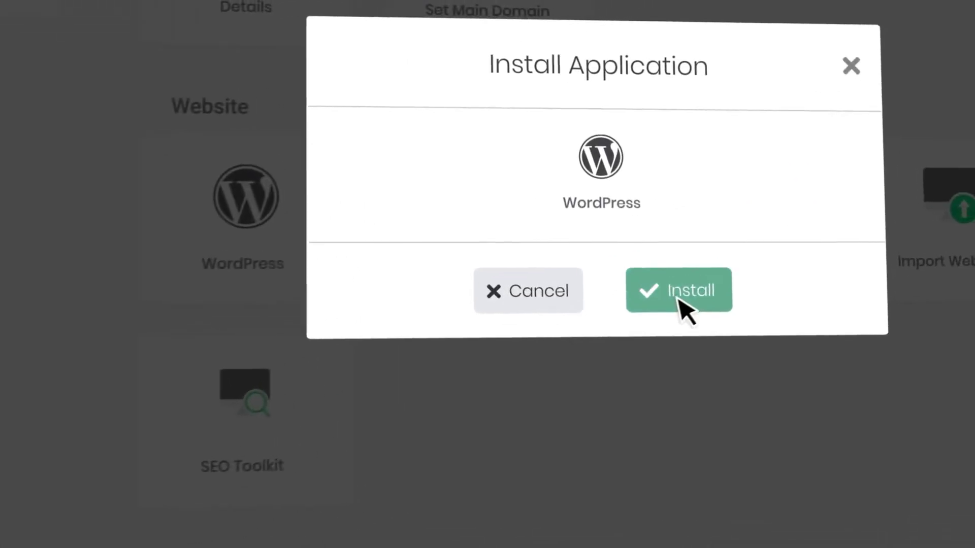
{"action": "left_click", "coordinate": [646, 319]}
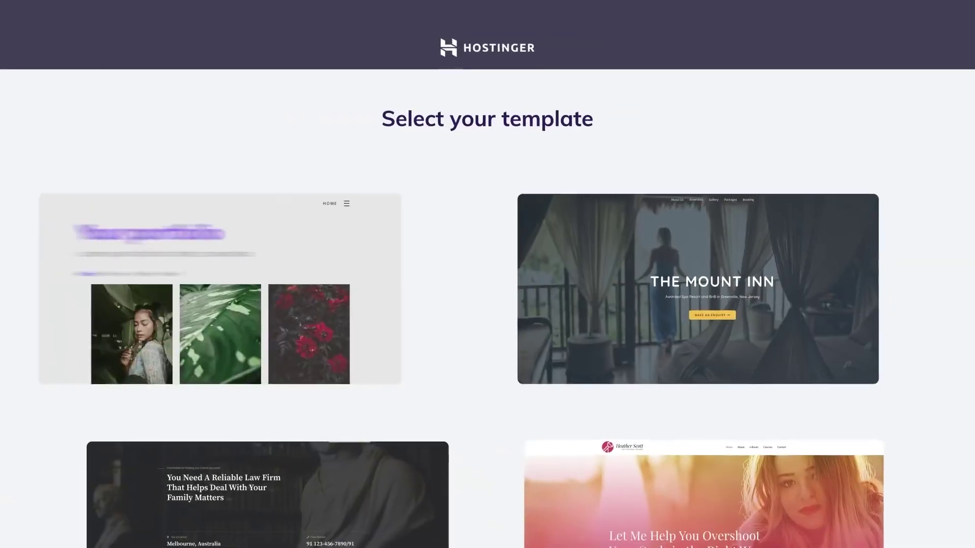
{"action": "left_click", "coordinate": [398, 366]}
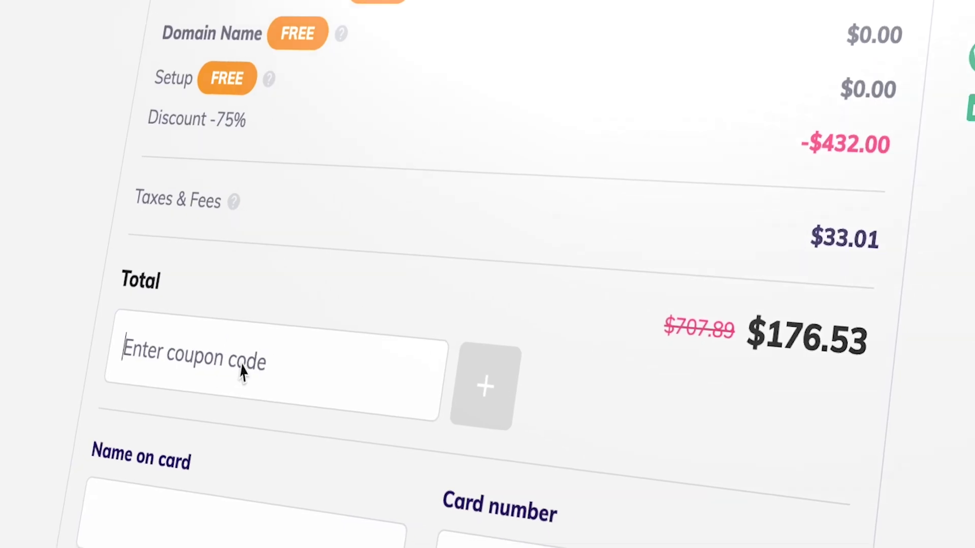
{"action": "type", "text": "GAL"}
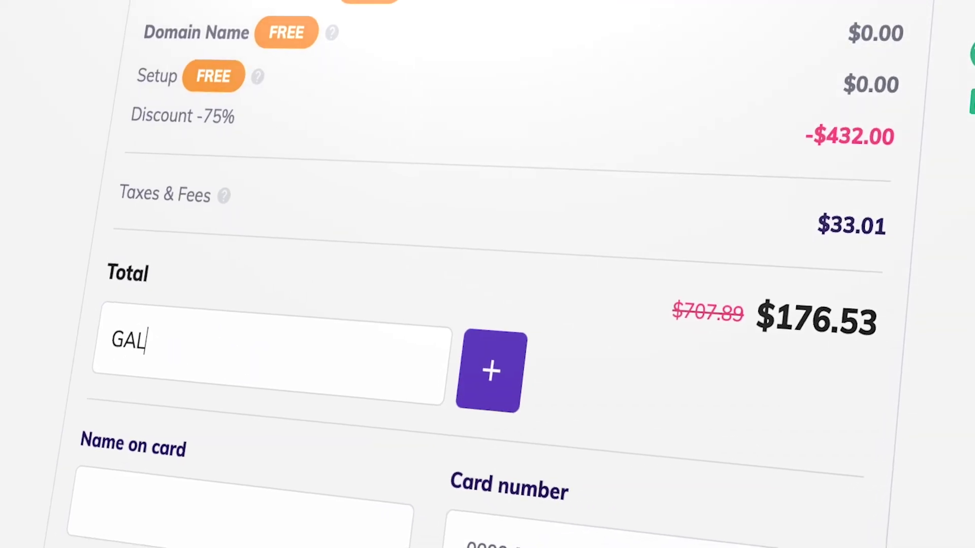
{"action": "left_click", "coordinate": [480, 401]}
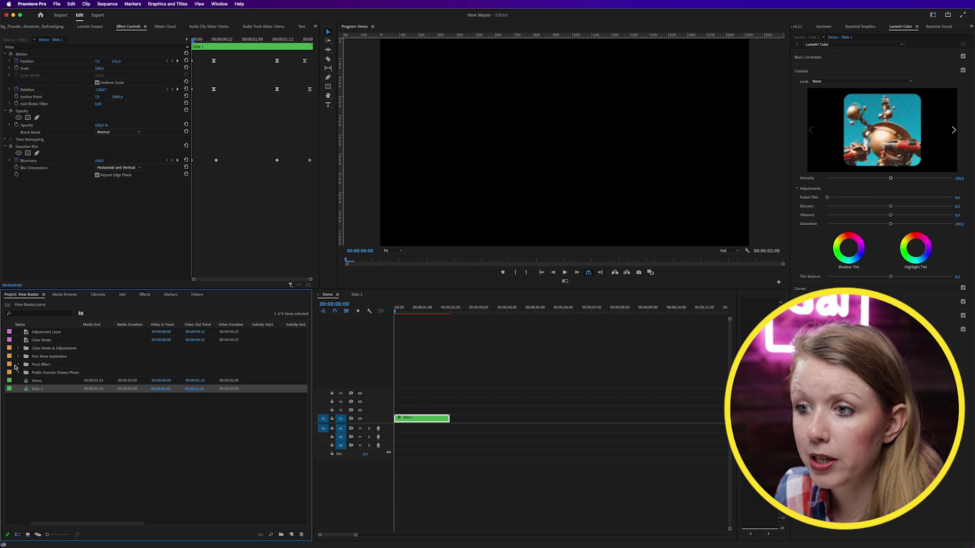
Place the Big_Thunder_Mountain_Railroad photo on V1 after Slide 1, trimmed to two seconds.
{"action": "left_click", "coordinate": [18, 373]}
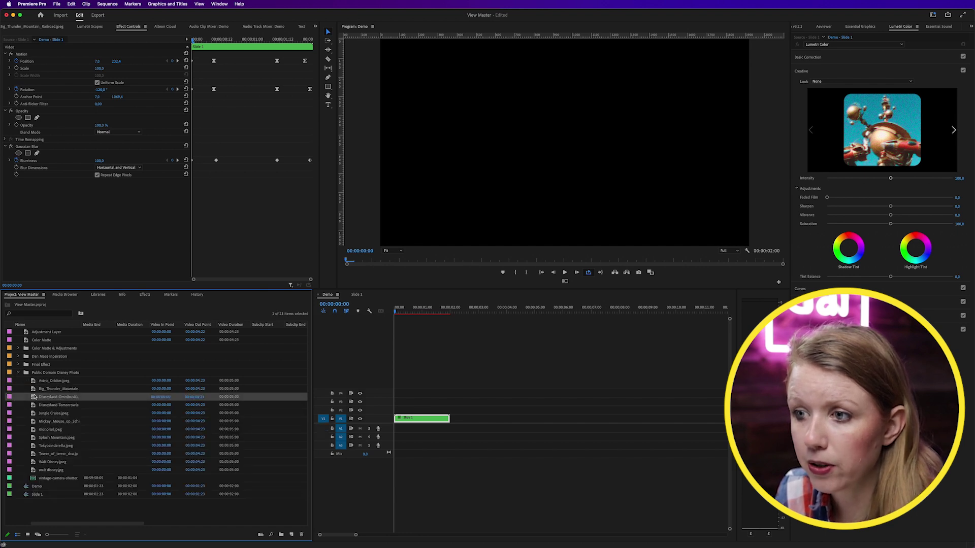
{"action": "double_click", "coordinate": [34, 389]}
{"action": "left_click_drag", "start_coordinate": [36, 390], "coordinate": [340, 384]}
{"action": "left_click_drag", "start_coordinate": [386, 411], "coordinate": [449, 412]}
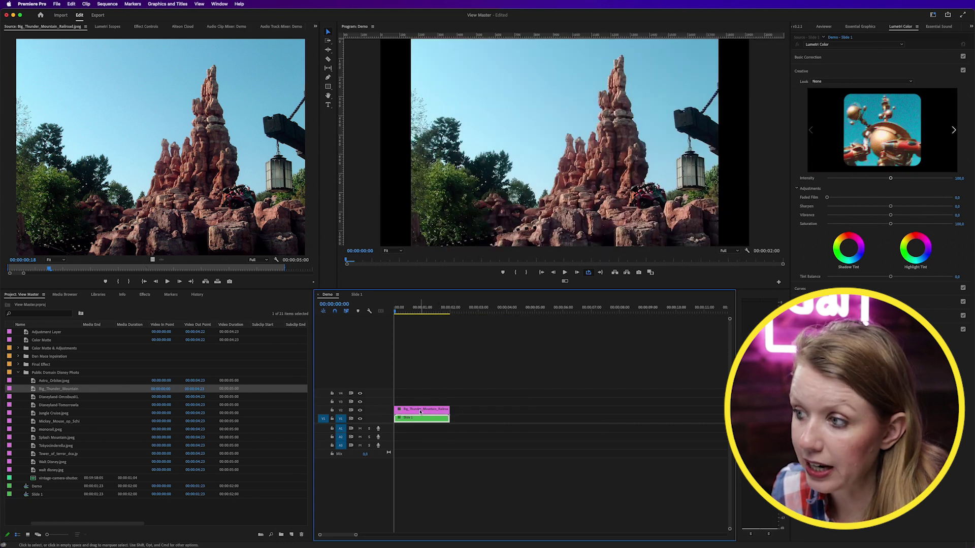
{"action": "left_click_drag", "start_coordinate": [426, 411], "coordinate": [477, 418]}
Add the Jungle Cruise photo after it, then copy Slide 1's Color Matte and Adjustment Layer.
{"action": "double_click", "coordinate": [36, 412]}
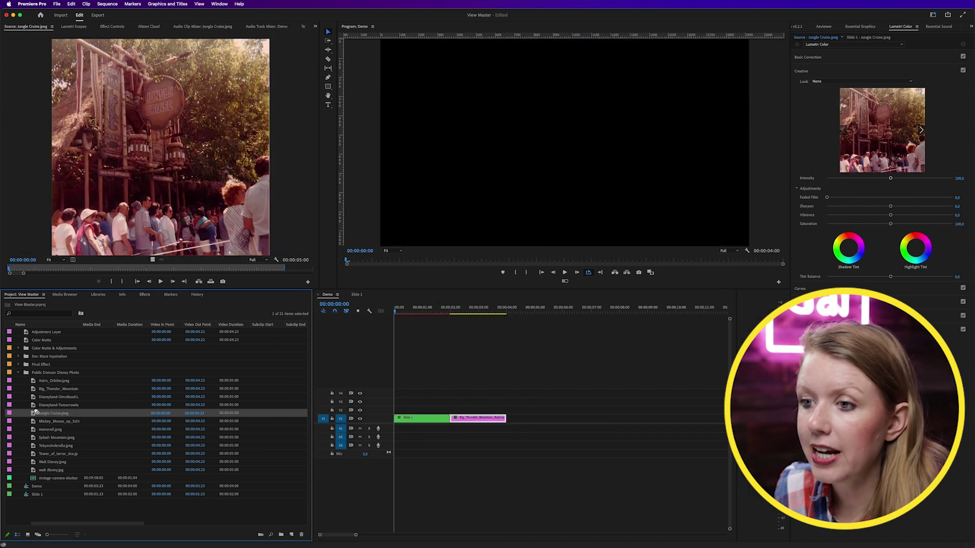
{"action": "left_click_drag", "start_coordinate": [36, 413], "coordinate": [484, 399]}
{"action": "double_click", "coordinate": [255, 331]}
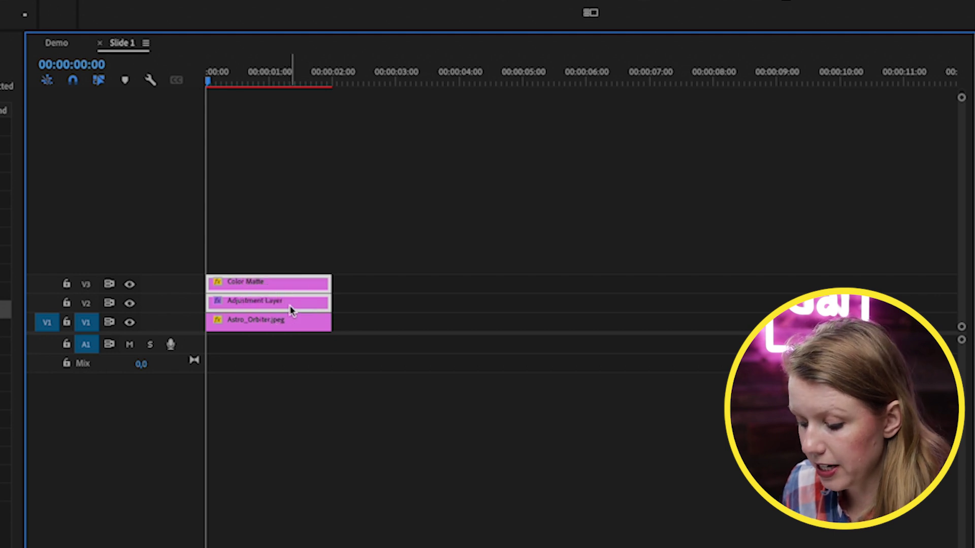
{"action": "key", "text": "super+c"}
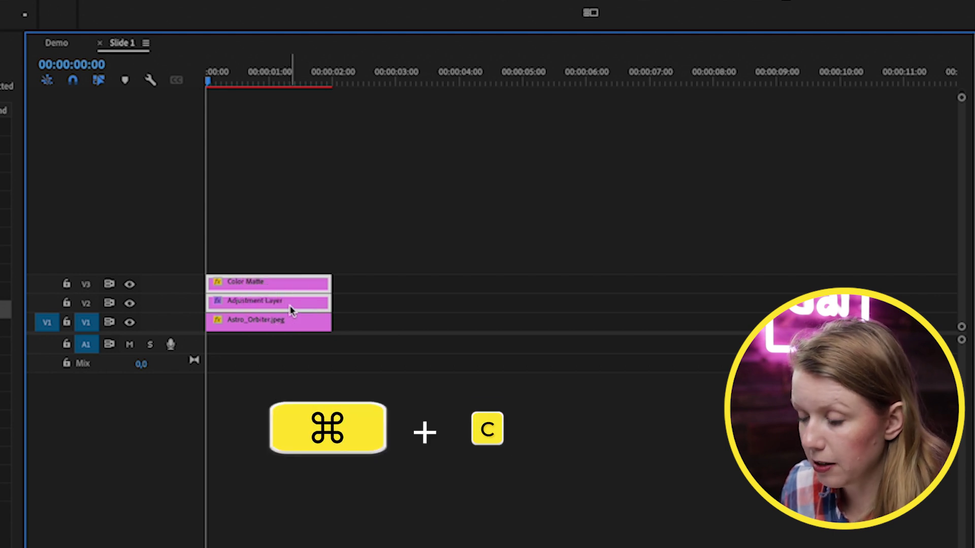
Paste the Color Matte and Adjustment Layer above both the Big Thunder and Jungle Cruise photos.
{"action": "left_click", "coordinate": [77, 45]}
{"action": "key", "text": "super+v"}
{"action": "left_click_drag", "start_coordinate": [656, 333], "coordinate": [379, 294]}
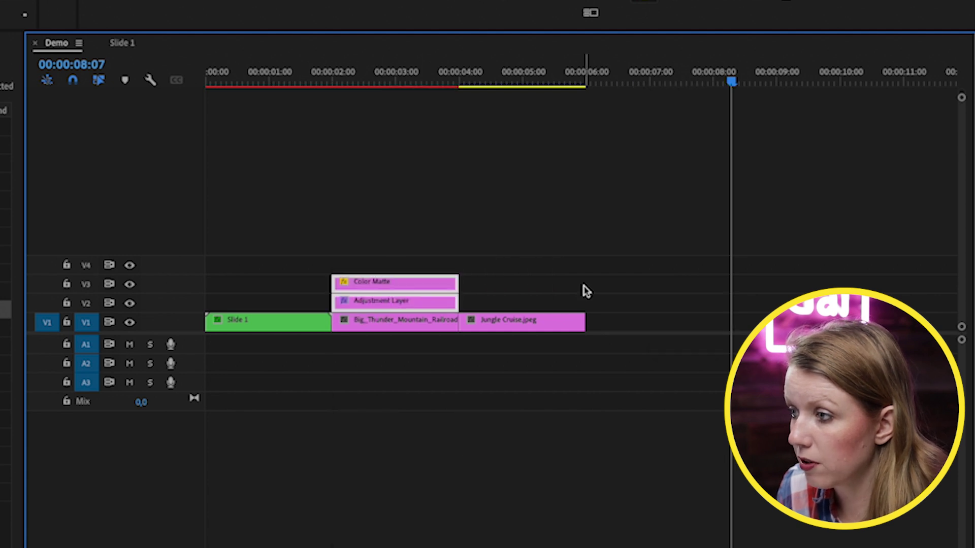
{"action": "key", "text": "super+v"}
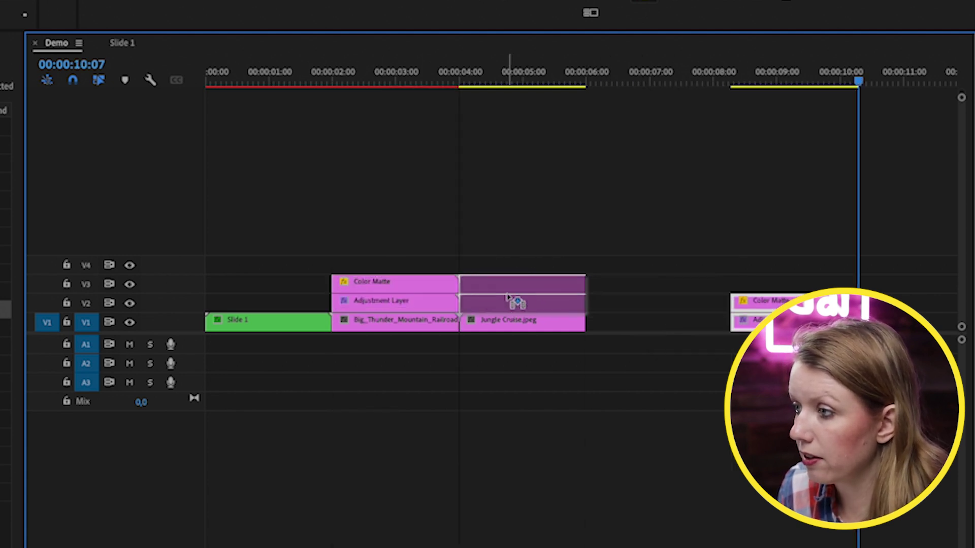
{"action": "left_click_drag", "start_coordinate": [507, 297], "coordinate": [507, 298]}
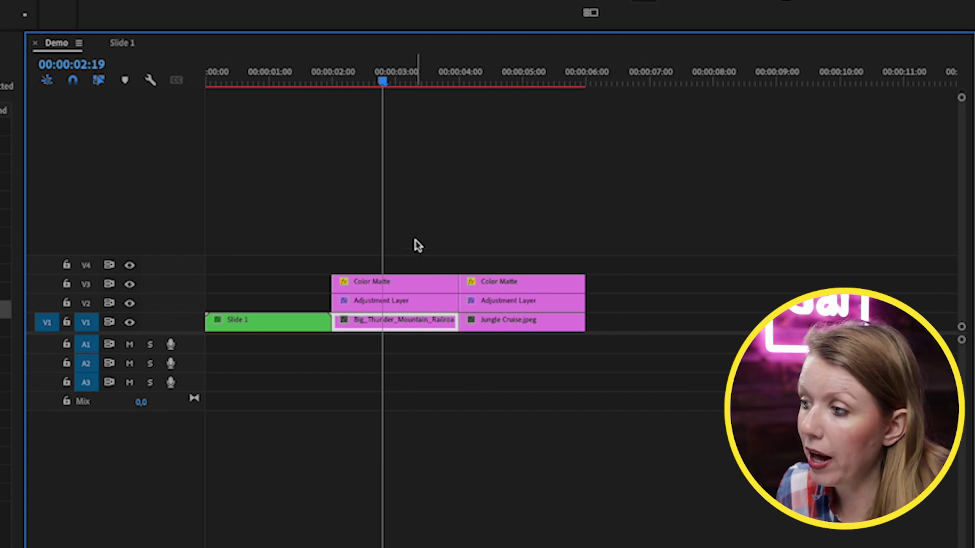
Nest the two stacks as Slide 2 and Slide 3 and preview them.
{"action": "left_click_drag", "start_coordinate": [417, 247], "coordinate": [386, 325]}
{"action": "key", "text": "Return"}
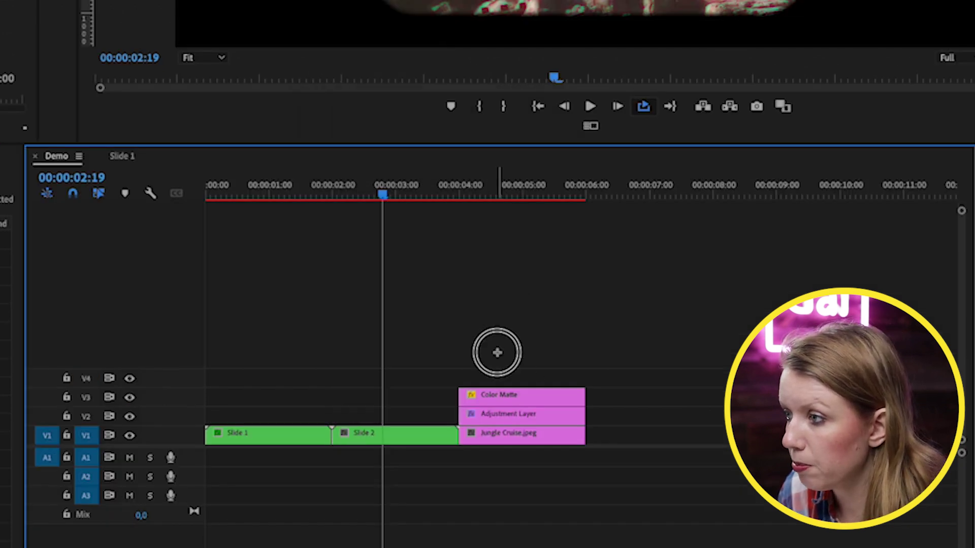
{"action": "left_click", "coordinate": [430, 211]}
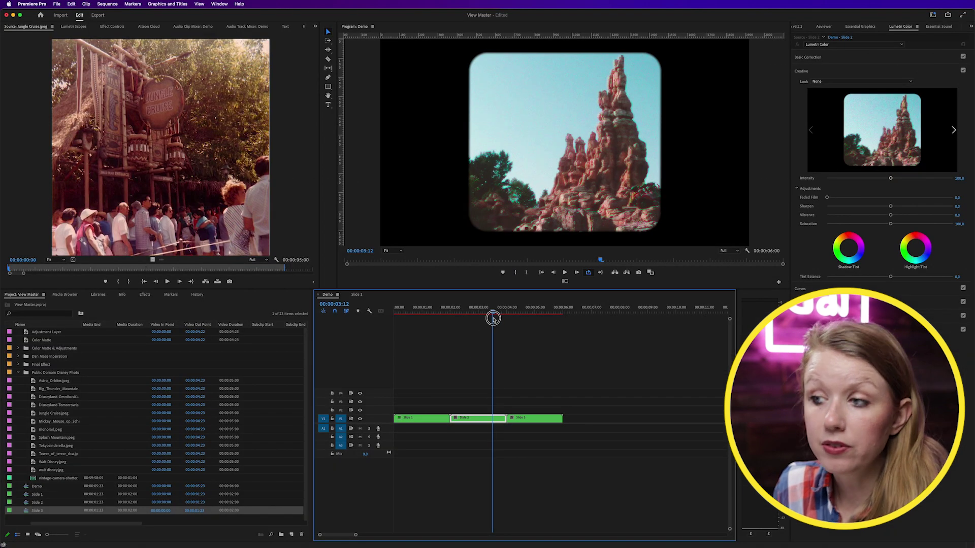
{"action": "mouse_move", "coordinate": [493, 319]}
{"action": "left_mouse_down"}
{"action": "mouse_move", "coordinate": [529, 319]}
{"action": "mouse_move", "coordinate": [479, 318]}
{"action": "left_mouse_up"}
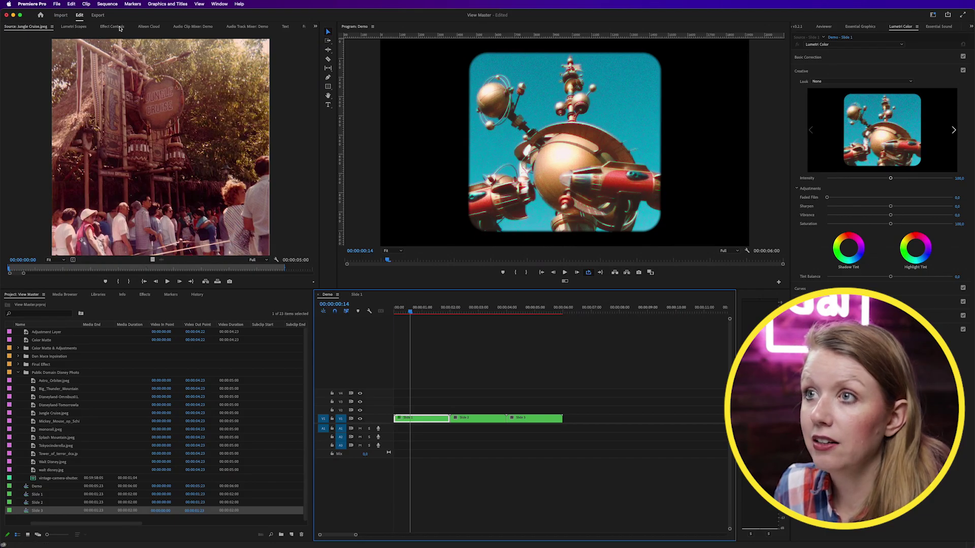
{"action": "left_click", "coordinate": [118, 27]}
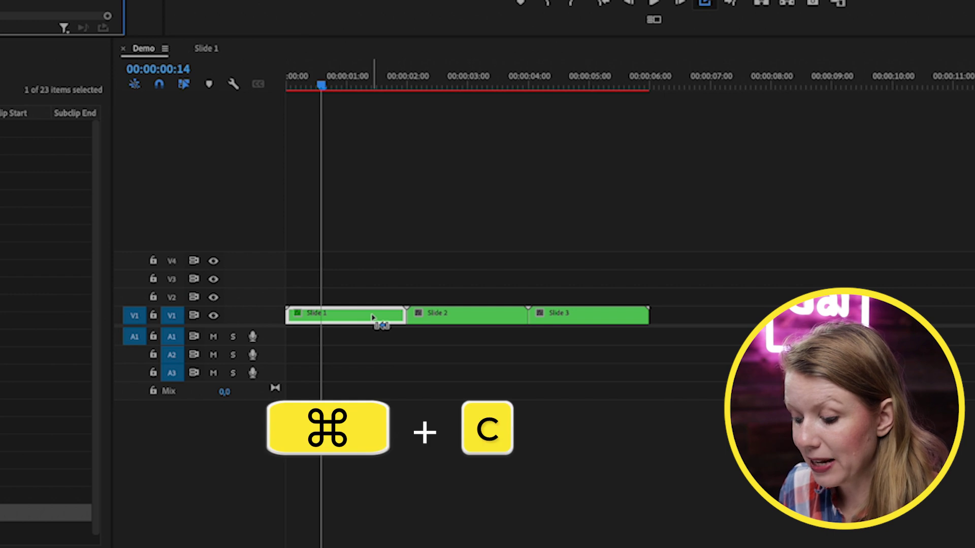
Paste Slide 1's Motion, Opacity and Gaussian Blur attributes onto Slide 2 and Slide 3, then scrub to preview.
{"action": "left_click", "coordinate": [467, 317]}
{"action": "left_click_drag", "start_coordinate": [434, 277], "coordinate": [484, 299]}
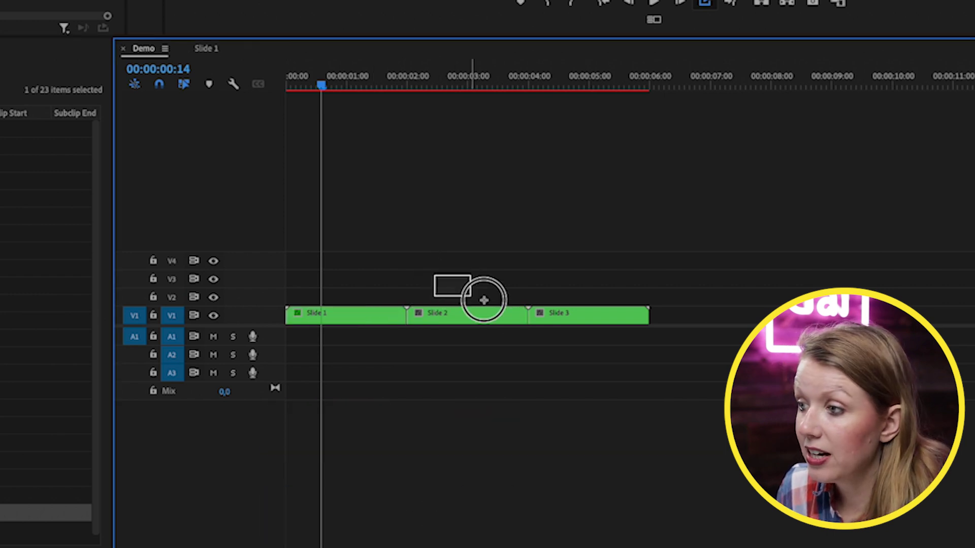
{"action": "right_click", "coordinate": [593, 319]}
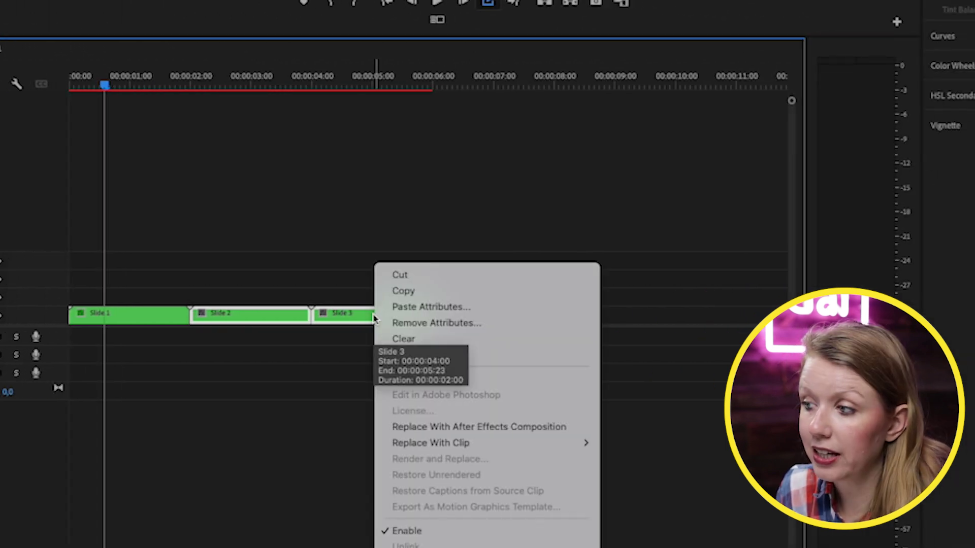
{"action": "left_click", "coordinate": [450, 312]}
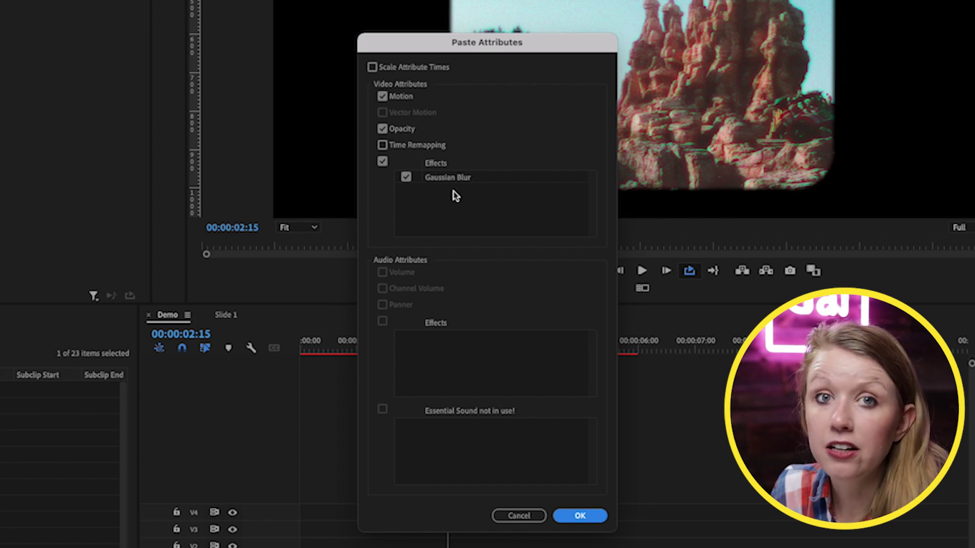
{"action": "left_click", "coordinate": [583, 515]}
{"action": "left_click_drag", "start_coordinate": [431, 353], "coordinate": [515, 356]}
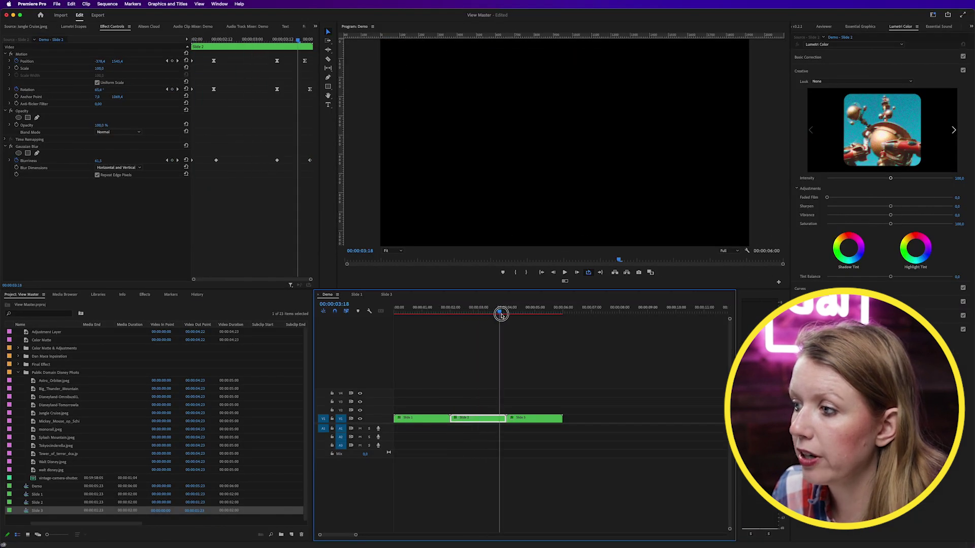
{"action": "left_click_drag", "start_coordinate": [501, 315], "coordinate": [530, 318]}
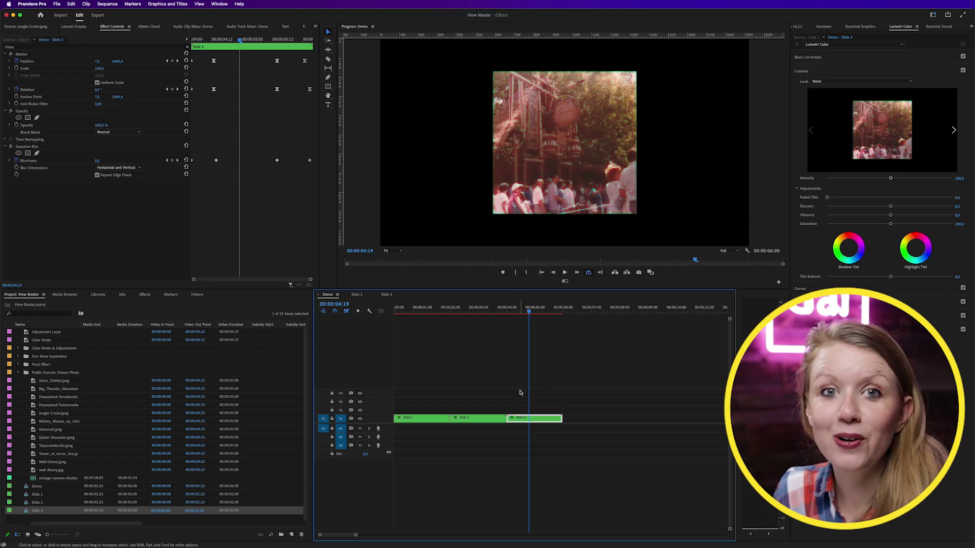
Inside the Slide 3 nest, scale the Jungle Cruise photo up to about 151% to fill the slide frame.
{"action": "double_click", "coordinate": [528, 418]}
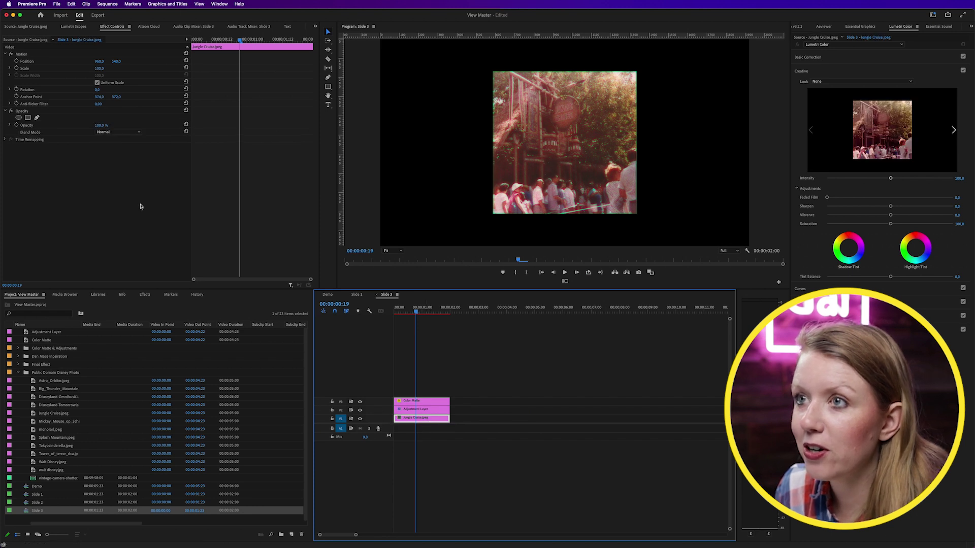
{"action": "left_click_drag", "start_coordinate": [99, 68], "coordinate": [95, 69]}
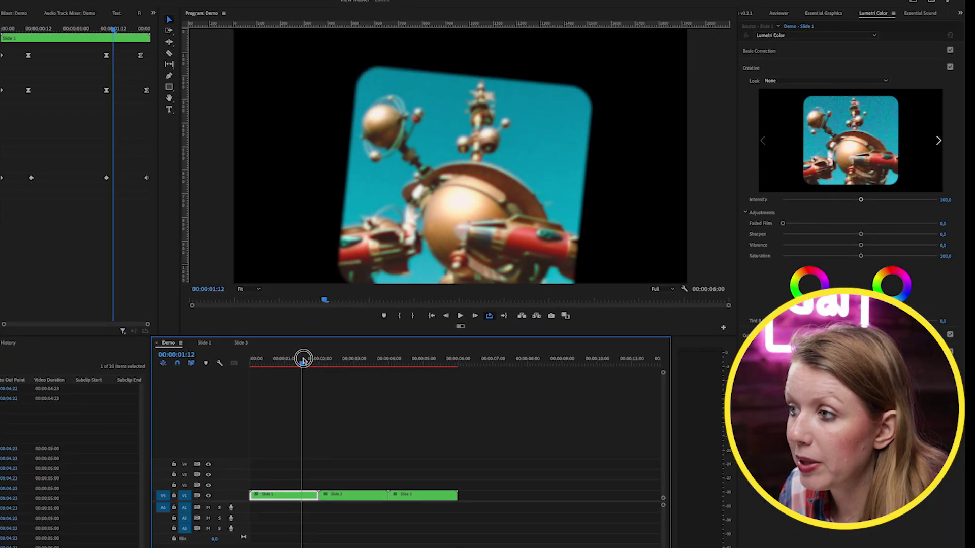
{"action": "left_click_drag", "start_coordinate": [306, 359], "coordinate": [307, 360]}
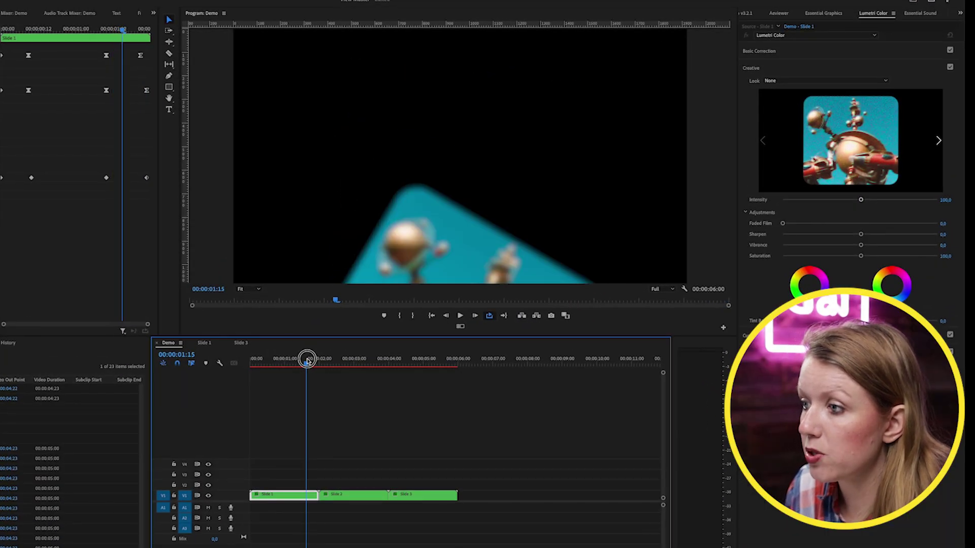
Move Slide 2 up to V2 at the playhead and nudge it a few frames earlier.
{"action": "left_click", "coordinate": [338, 499]}
{"action": "left_click_drag", "start_coordinate": [336, 485], "coordinate": [338, 487]}
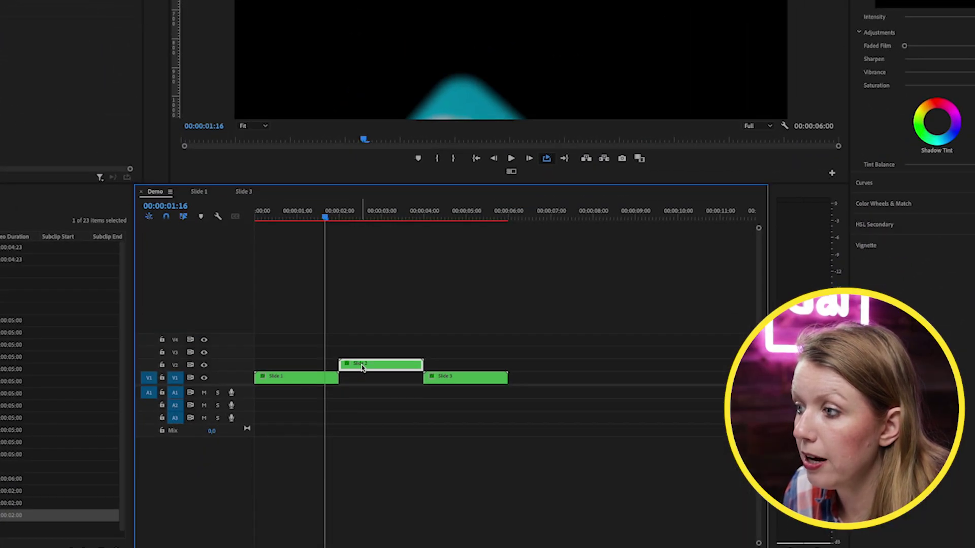
{"action": "left_click_drag", "start_coordinate": [356, 364], "coordinate": [357, 363]}
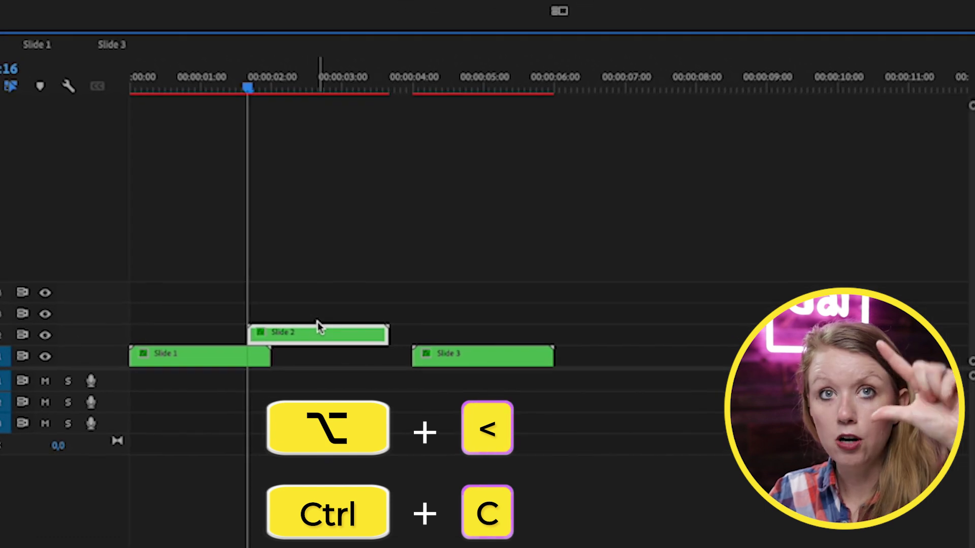
{"action": "key", "text": "alt+Left"}
{"action": "key", "text": "alt+Left"}
{"action": "key", "text": "alt+Left"}
{"action": "key", "text": "alt+Left"}
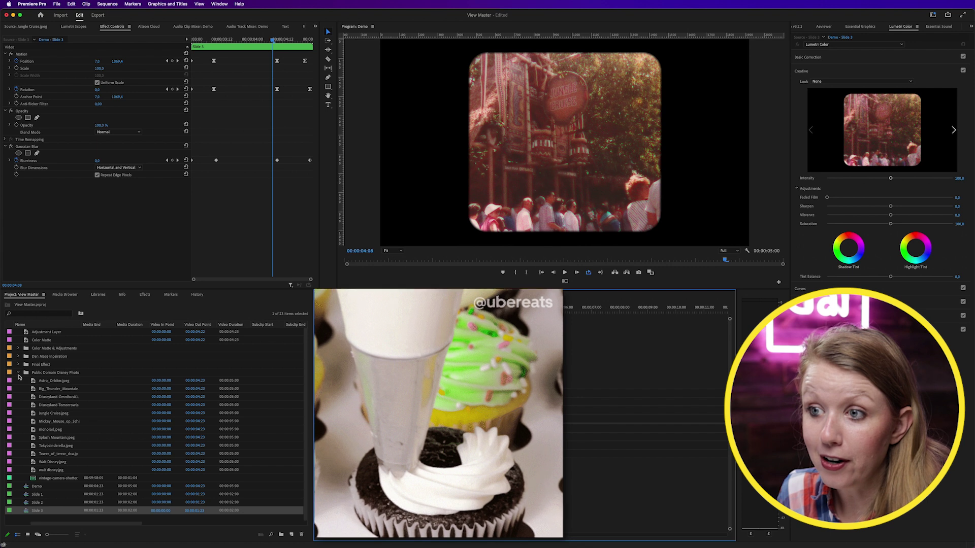
Preview the vintage camera shutter sound from the photo bin and drag it onto A1.
{"action": "left_click", "coordinate": [18, 373]}
{"action": "left_click", "coordinate": [18, 374]}
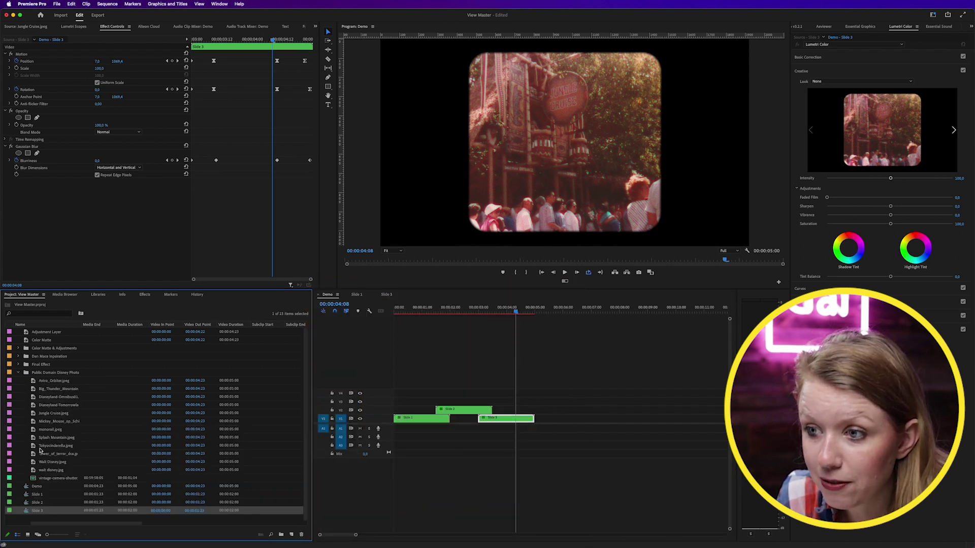
{"action": "double_click", "coordinate": [50, 476]}
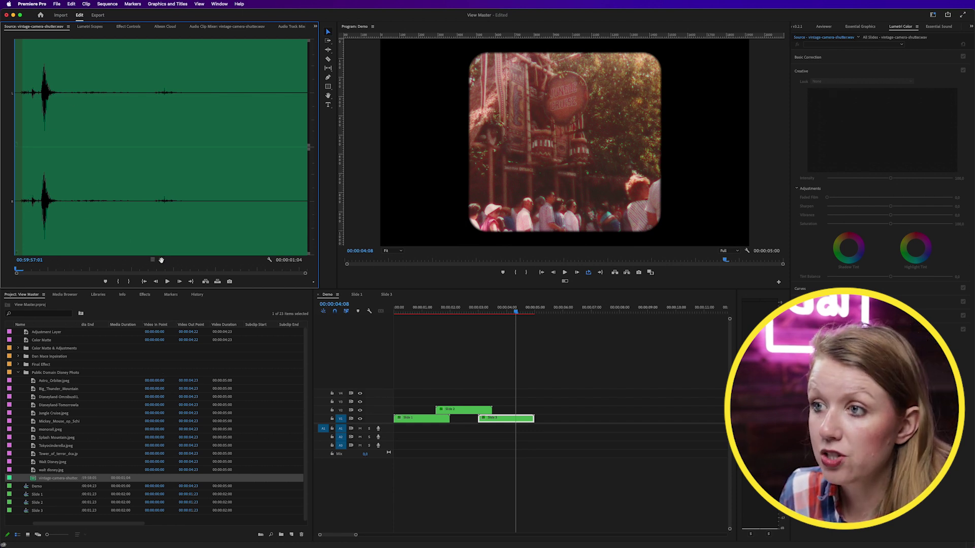
{"action": "left_click_drag", "start_coordinate": [397, 430], "coordinate": [396, 429]}
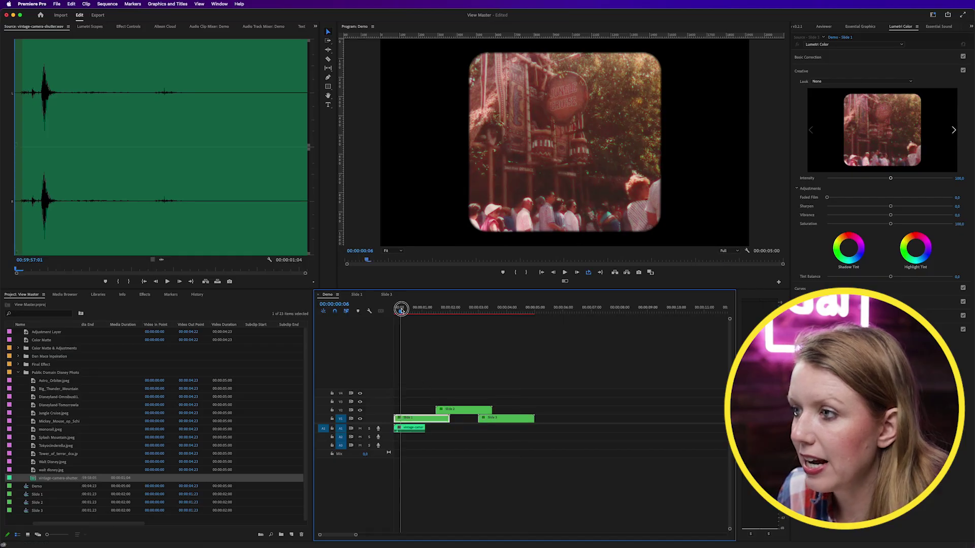
Play the sequence from the start and stop on the frame where the slide sits upright.
{"action": "left_click", "coordinate": [395, 311]}
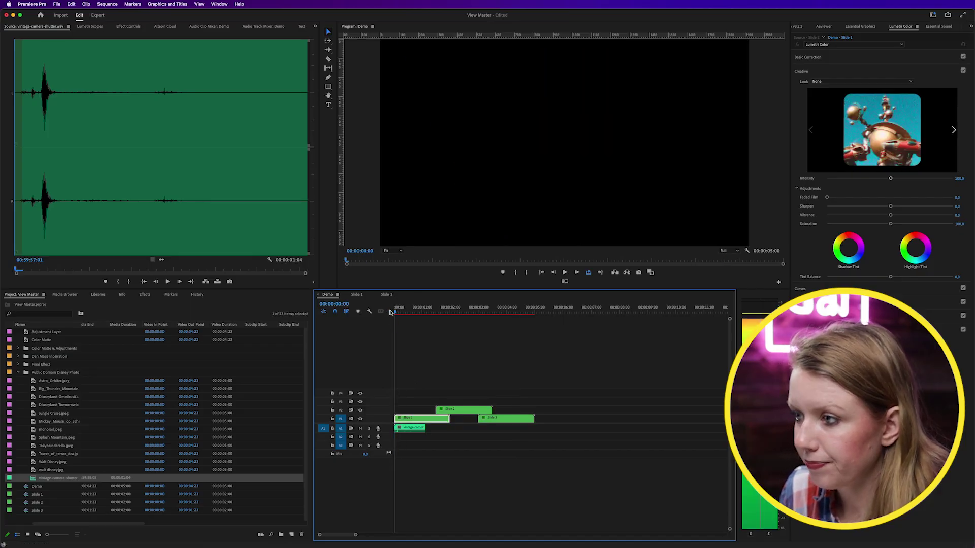
{"action": "key", "text": "space"}
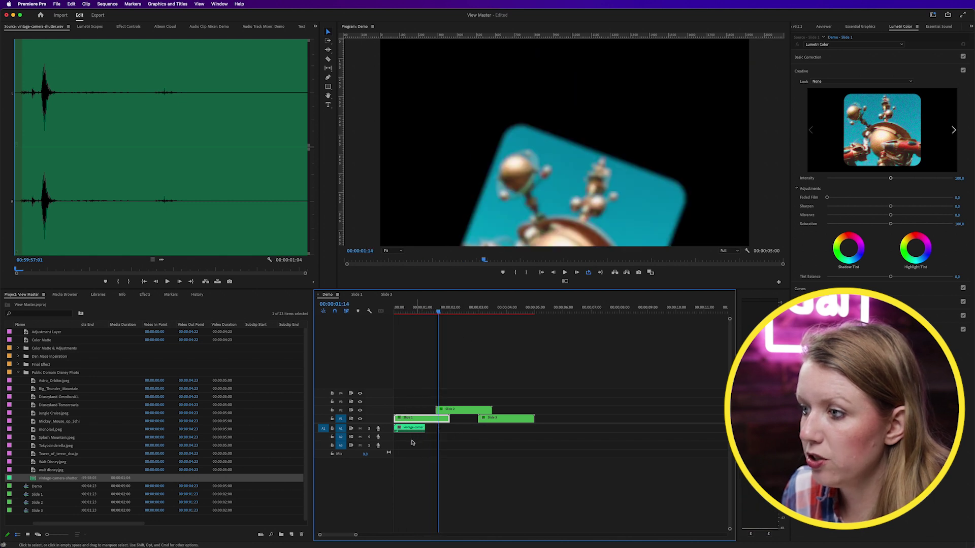
{"action": "left_click", "coordinate": [434, 311]}
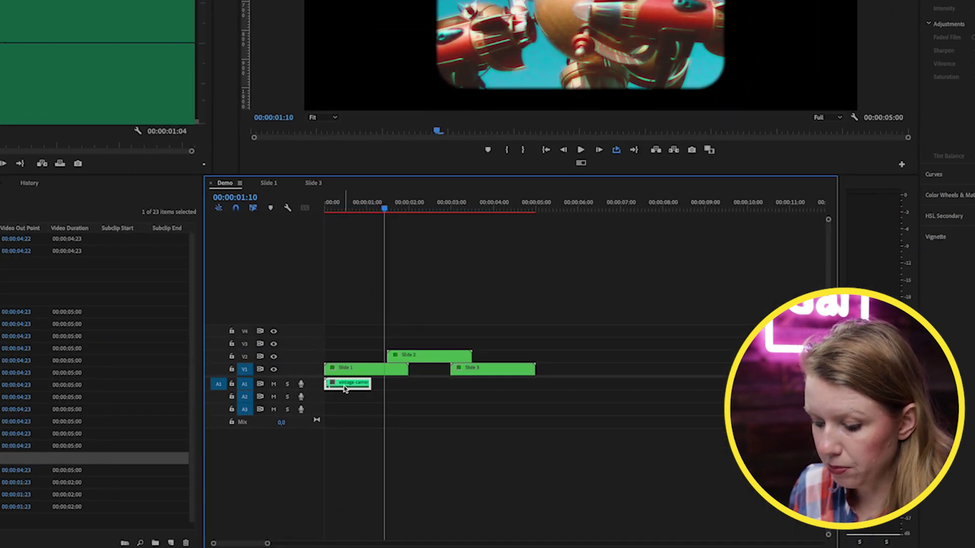
Duplicate the shutter sound clip under the other slides and replay the slideshow from the start.
{"action": "left_click", "coordinate": [406, 430], "text": "alt"}
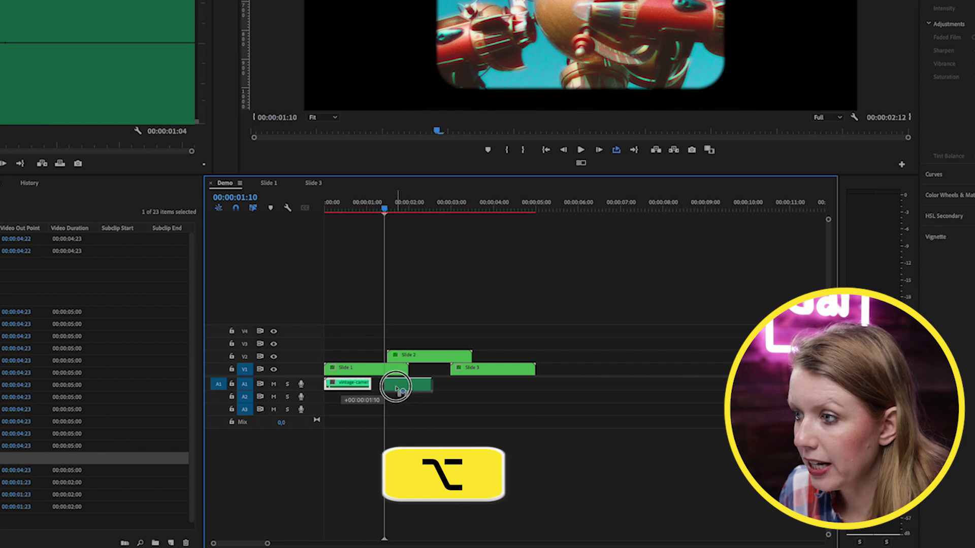
{"action": "key", "text": "Home"}
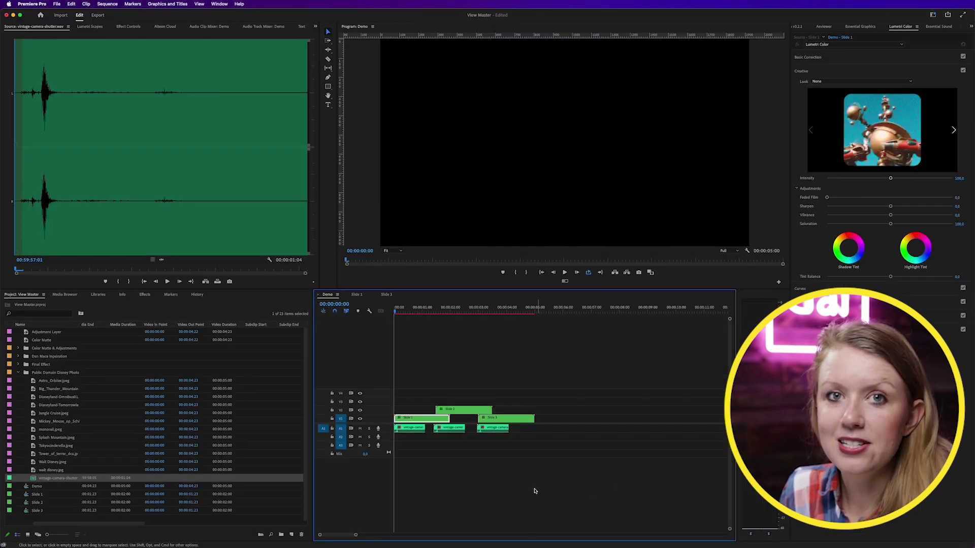
{"action": "key", "text": "space"}
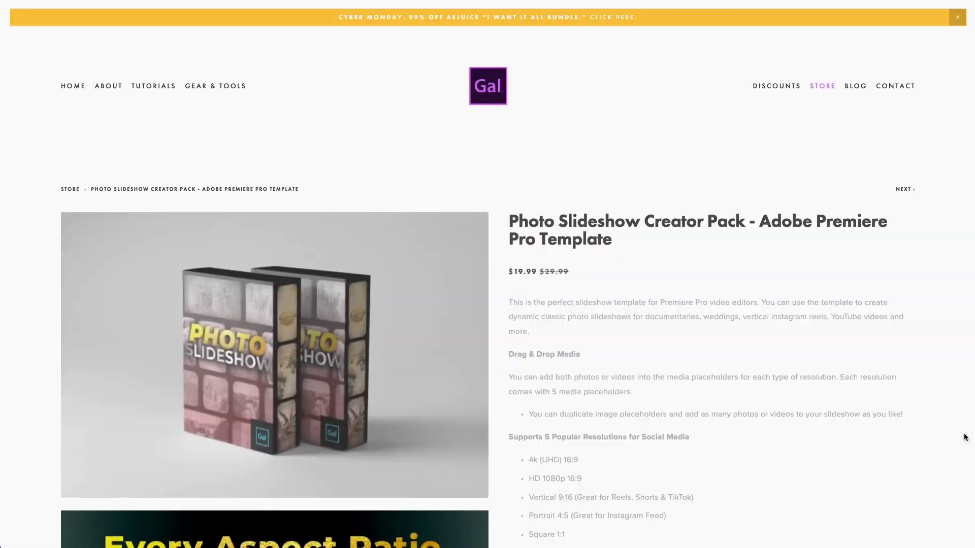
Scroll down while importing the V1 View Master Slideshow project.
{"action": "scroll", "coordinate": [951, 448], "scroll_direction": "down", "scroll_amount": 3}
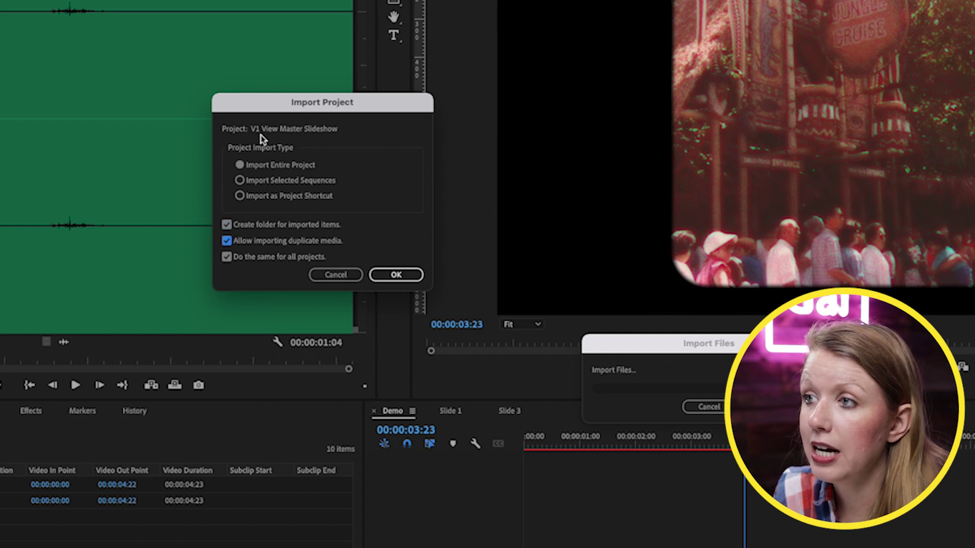
Import the template, open ALL SLIDES, then Slide 1, and delete Media Placeholder 1.
{"action": "left_click", "coordinate": [391, 274]}
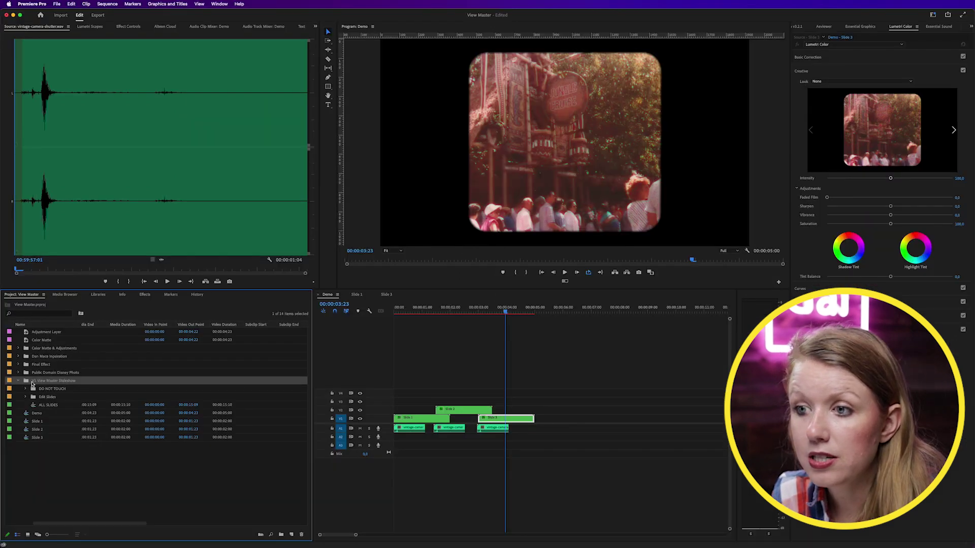
{"action": "double_click", "coordinate": [34, 406]}
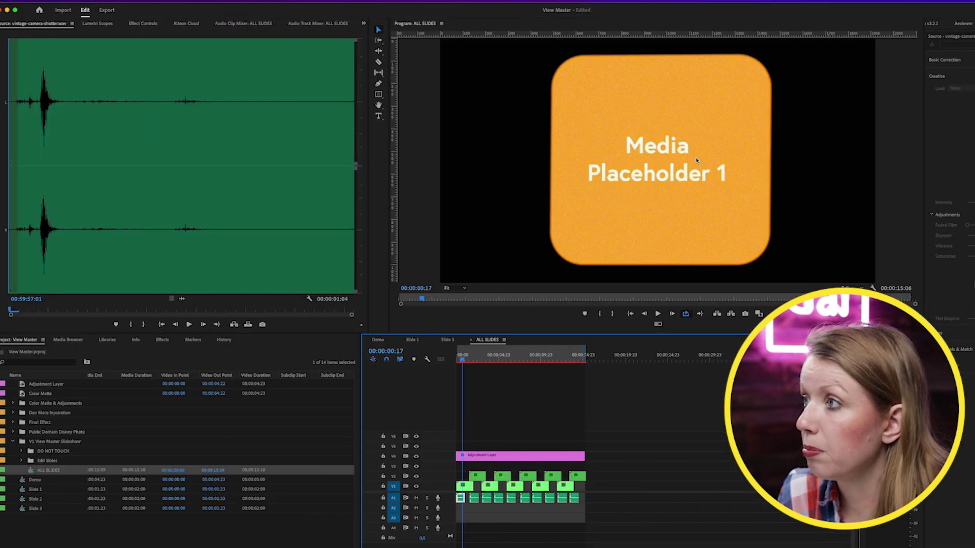
{"action": "double_click", "coordinate": [463, 488]}
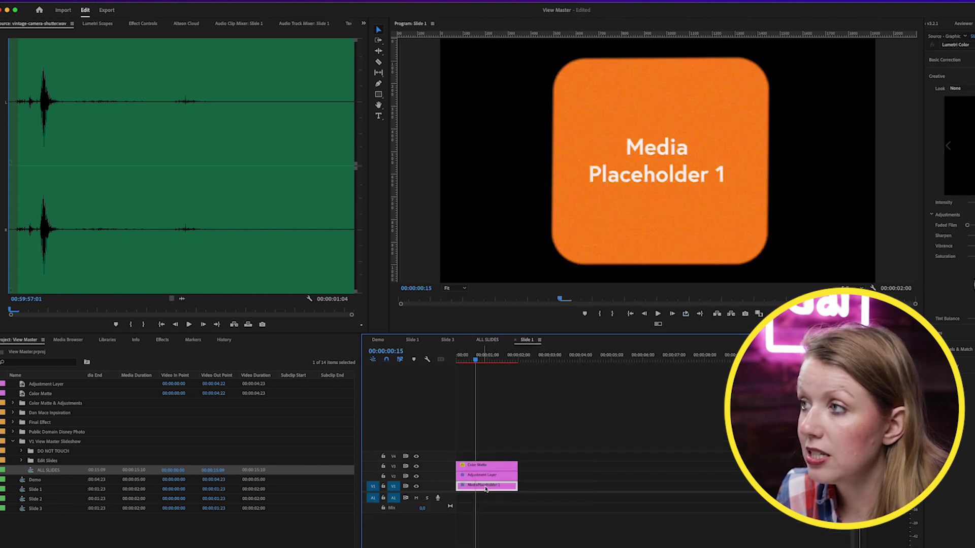
{"action": "key", "text": "Delete"}
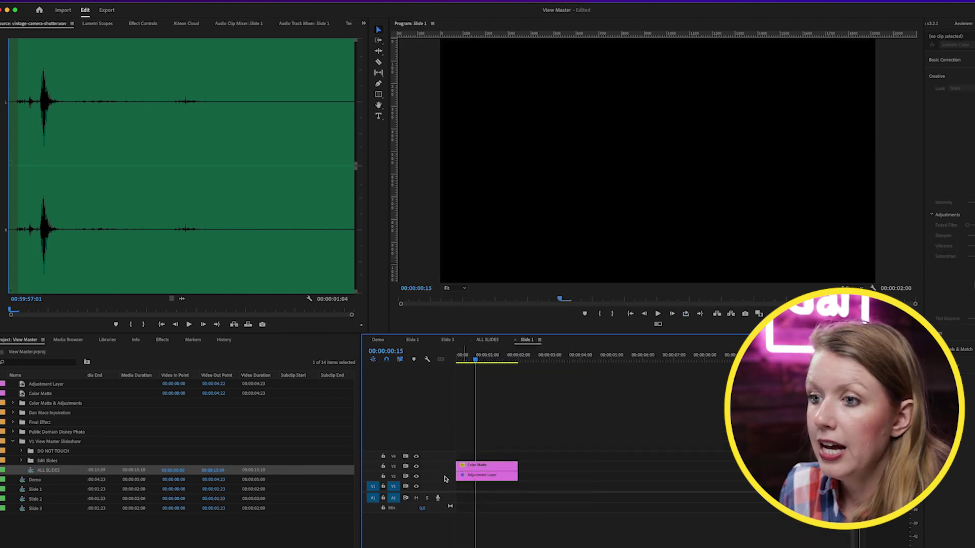
Place the Tomorrowland photo where the placeholder was and shrink its Scale to fit the rounded frame.
{"action": "left_click", "coordinate": [12, 432]}
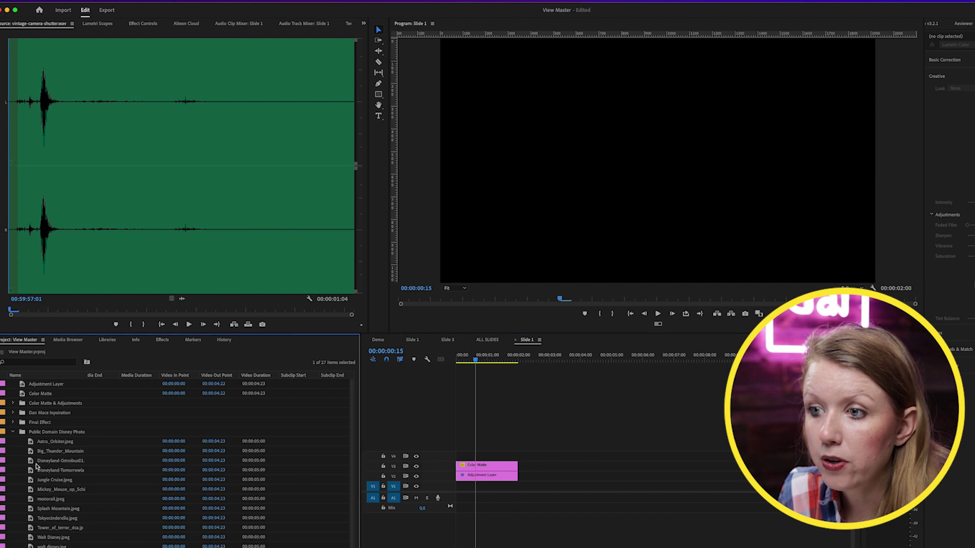
{"action": "left_click_drag", "start_coordinate": [467, 492], "coordinate": [463, 489]}
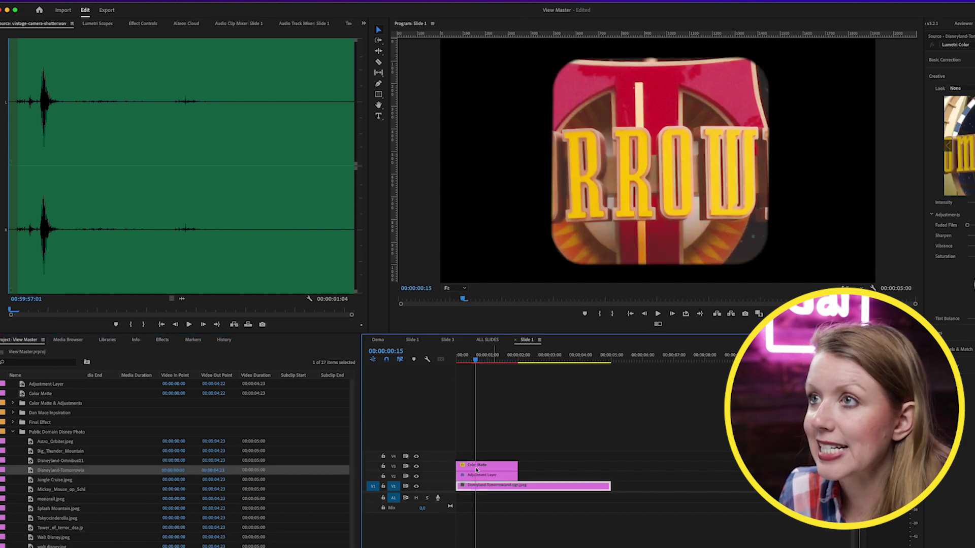
{"action": "left_click", "coordinate": [144, 24]}
{"action": "left_click_drag", "start_coordinate": [113, 75], "coordinate": [84, 75]}
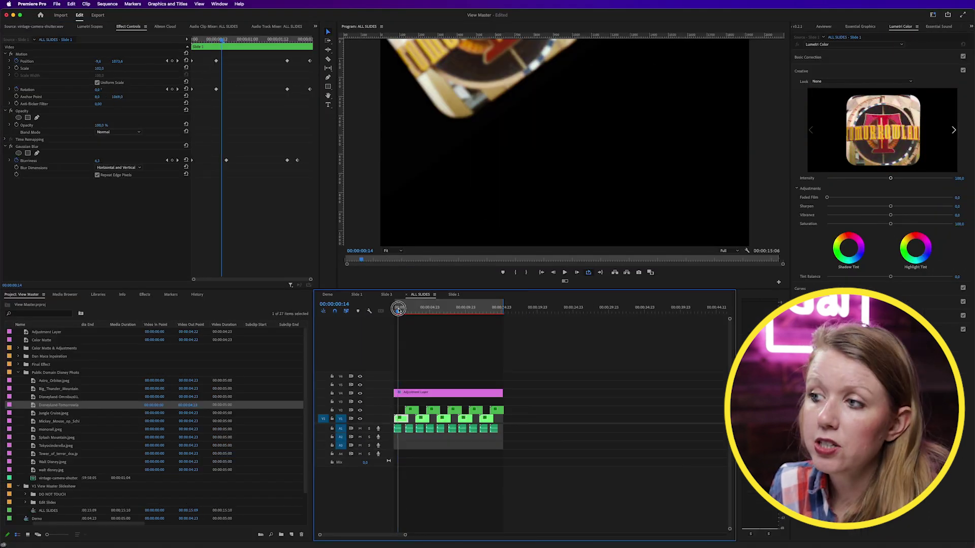
{"action": "left_click_drag", "start_coordinate": [399, 310], "coordinate": [411, 311]}
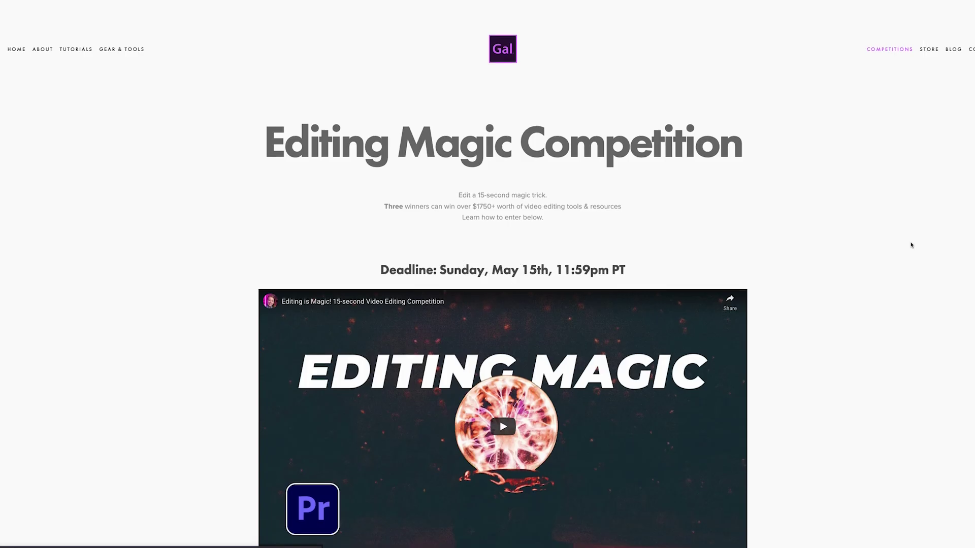
Scroll down the Editing Magic Competition page through its prizes, entry steps and example videos.
{"action": "scroll", "coordinate": [911, 246], "scroll_direction": "down", "scroll_amount": 2}
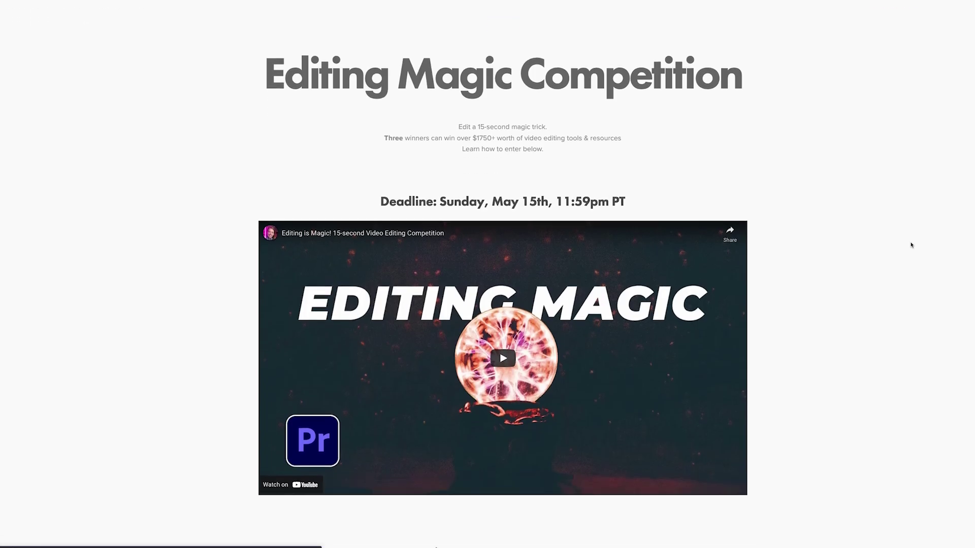
{"action": "scroll", "coordinate": [911, 245], "scroll_direction": "down", "scroll_amount": 7}
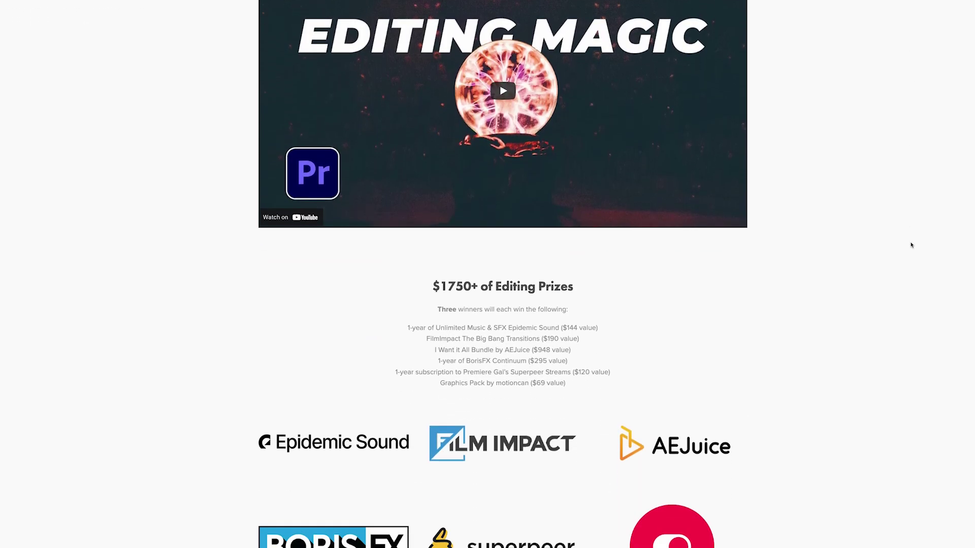
{"action": "scroll", "coordinate": [911, 245], "scroll_direction": "down", "scroll_amount": 5}
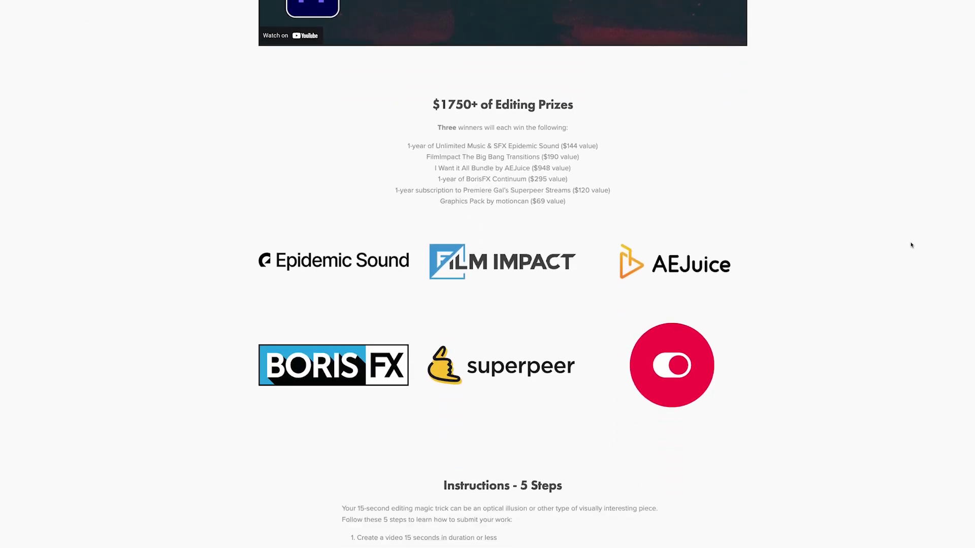
{"action": "scroll", "coordinate": [912, 245], "scroll_direction": "down", "scroll_amount": 3}
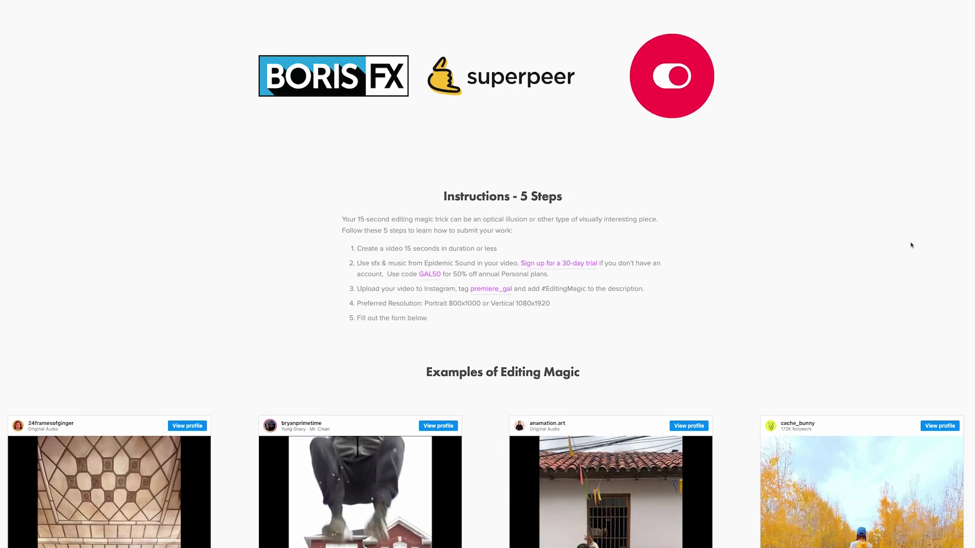
{"action": "scroll", "coordinate": [912, 245], "scroll_direction": "down", "scroll_amount": 3}
{"action": "scroll", "coordinate": [912, 245], "scroll_direction": "down", "scroll_amount": 3}
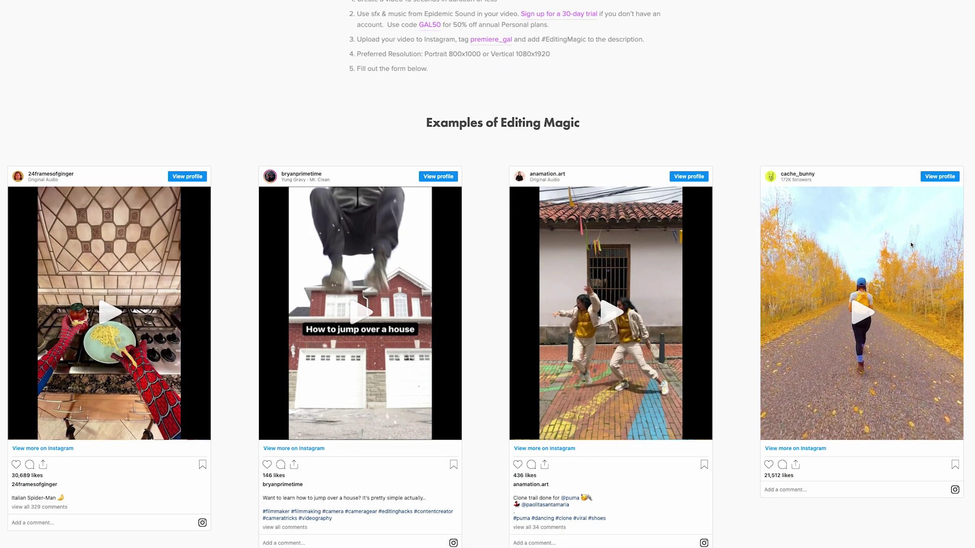
{"action": "scroll", "coordinate": [911, 245], "scroll_direction": "down", "scroll_amount": 10}
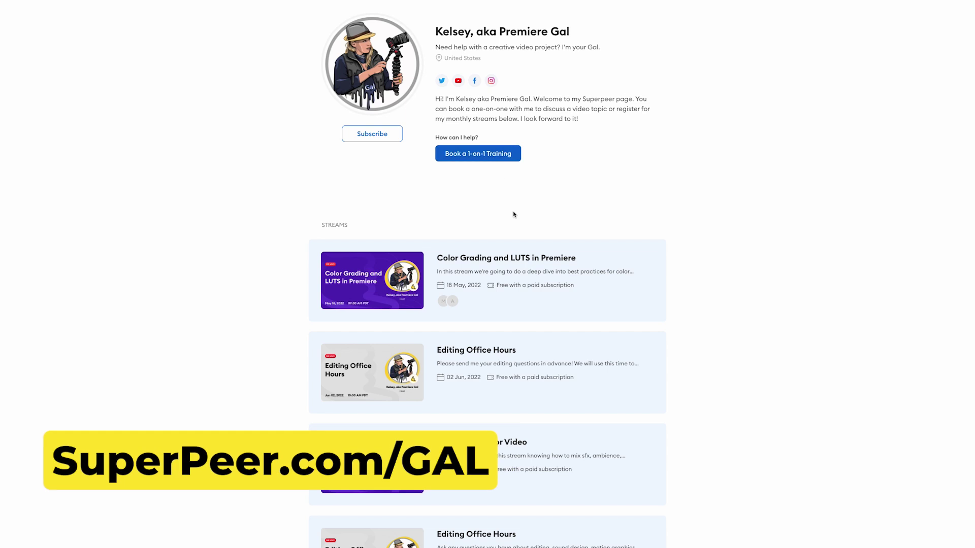
Scroll the Superpeer streams, open Sound Mixing for Video and click Reserve your spot.
{"action": "scroll", "coordinate": [513, 215], "scroll_direction": "down", "scroll_amount": 3}
{"action": "scroll", "coordinate": [513, 214], "scroll_direction": "down", "scroll_amount": 1}
{"action": "scroll", "coordinate": [523, 270], "scroll_direction": "down", "scroll_amount": 1}
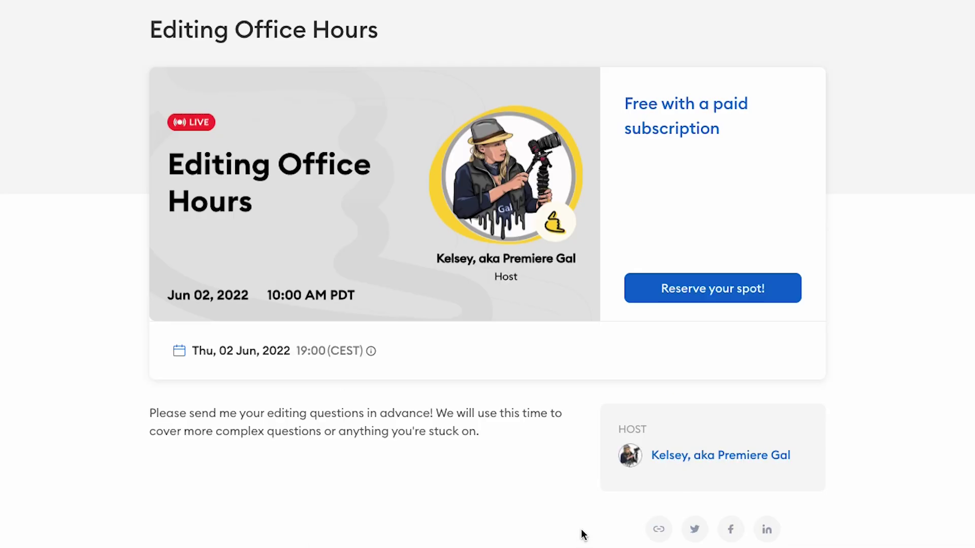
{"action": "left_click", "coordinate": [732, 299]}
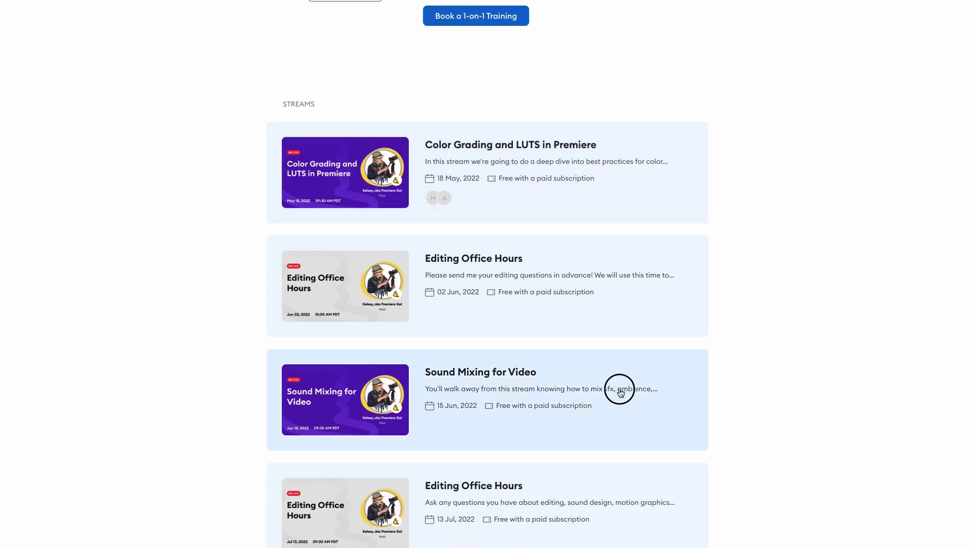
{"action": "left_click", "coordinate": [620, 392]}
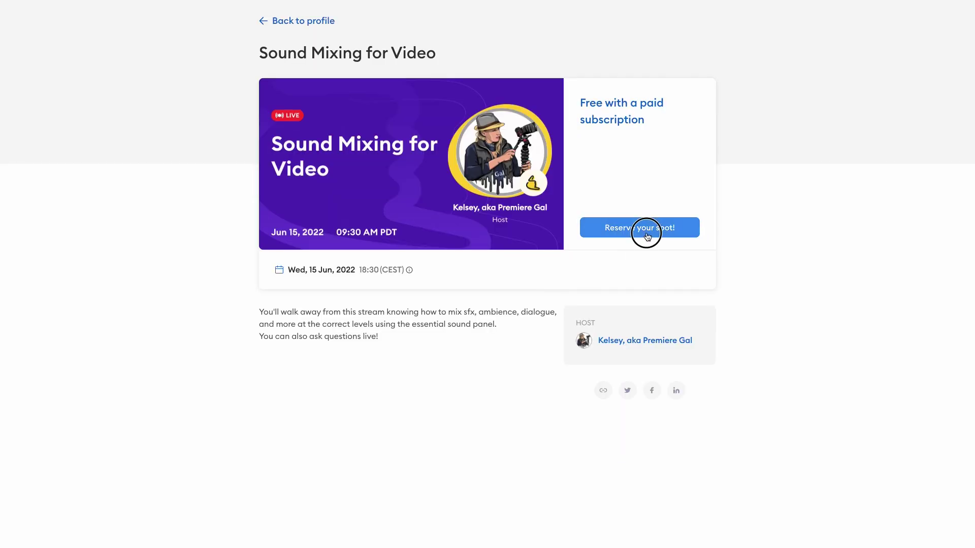
{"action": "left_click", "coordinate": [647, 237]}
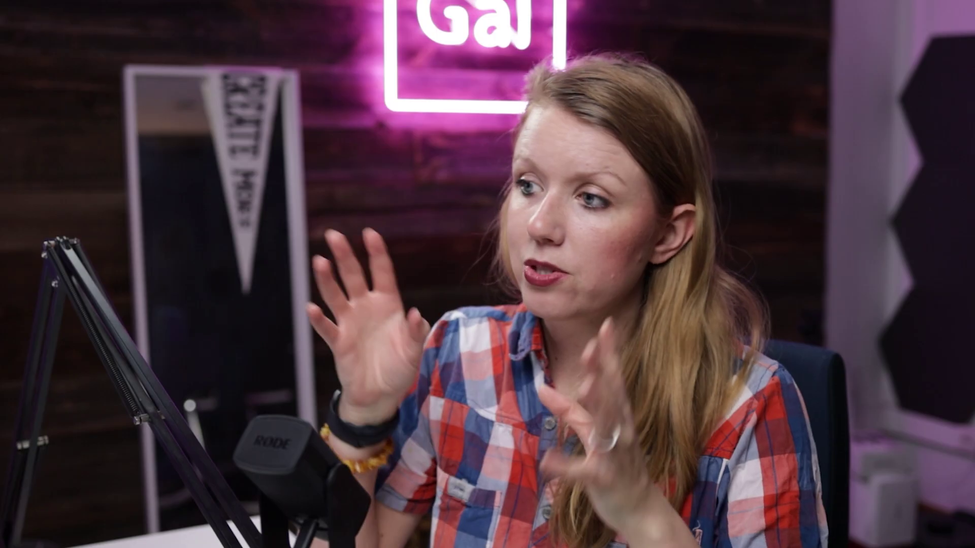